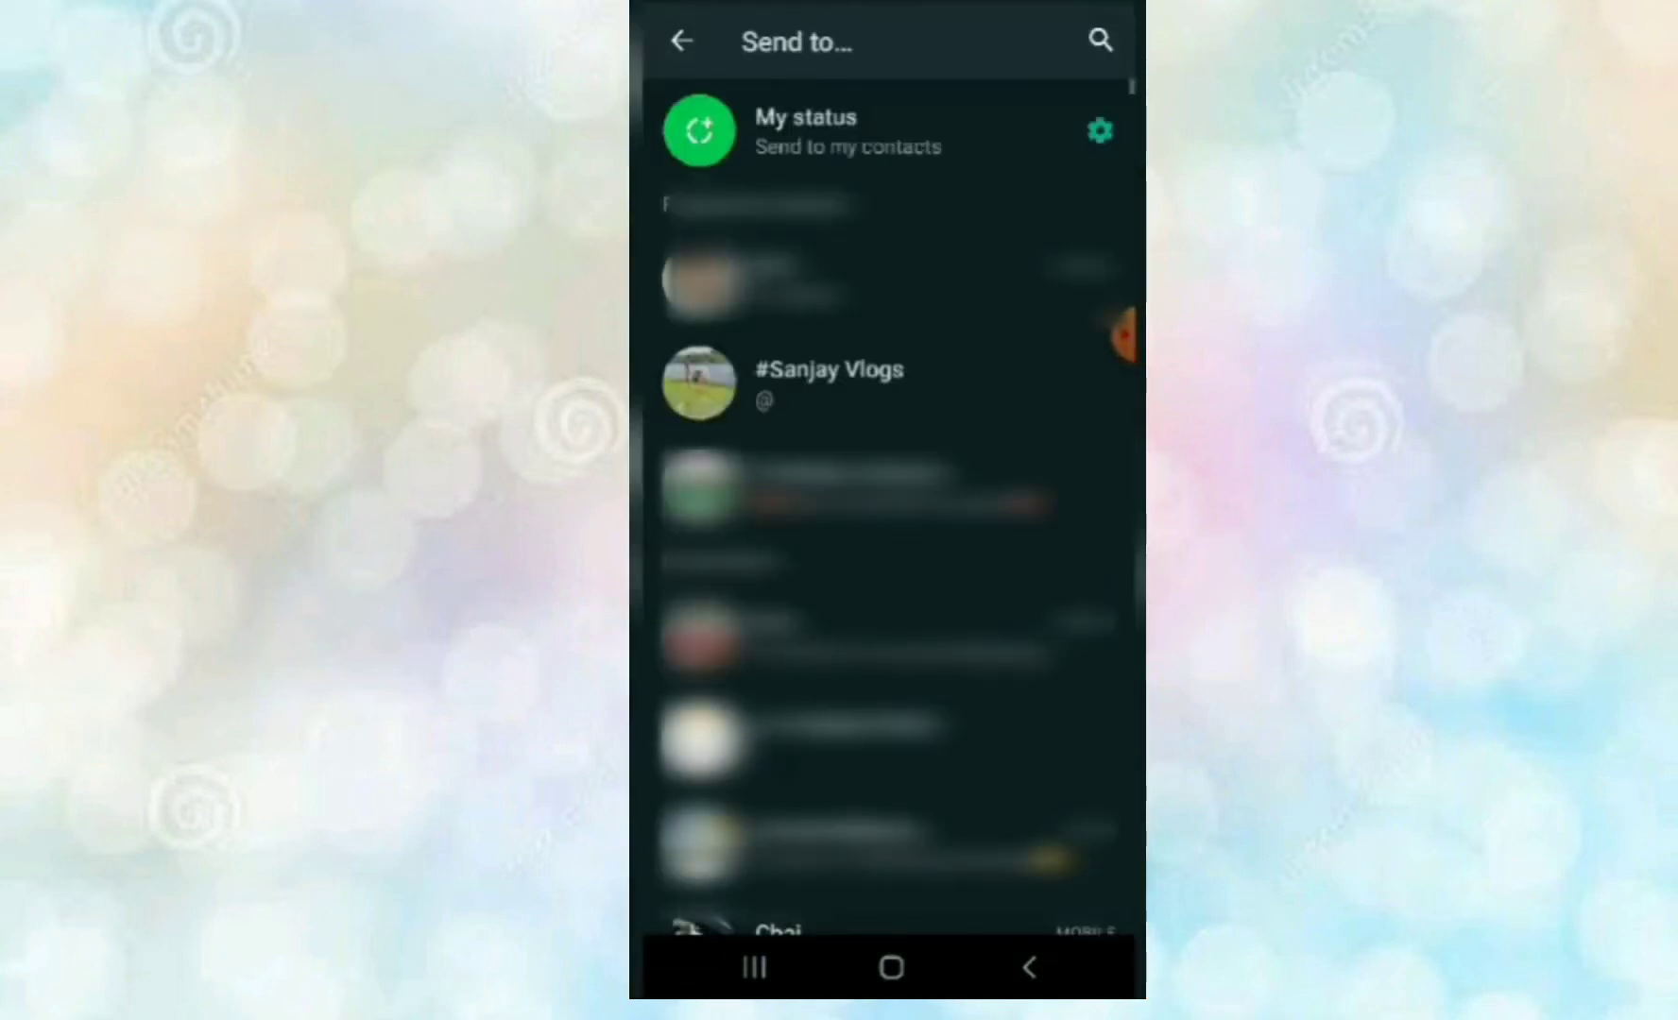
- Choose the #Sanjay Vlogs chat and preview the 2:50, 17 MB video
click(829, 381)
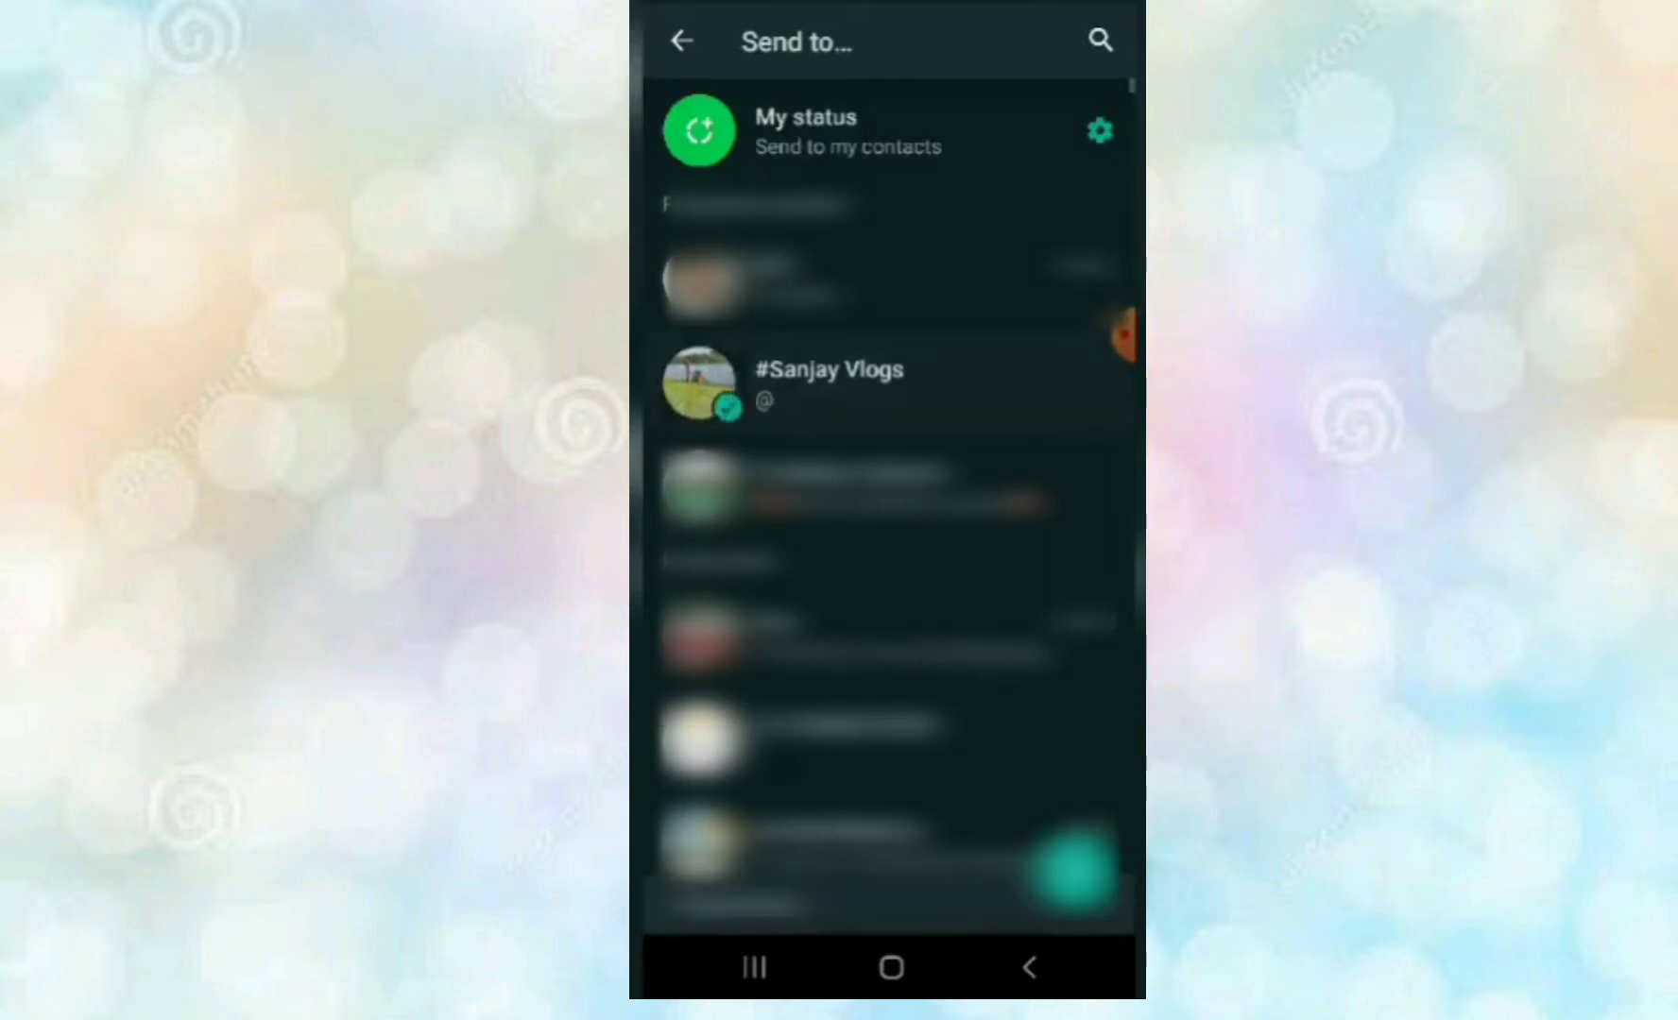
click(1075, 868)
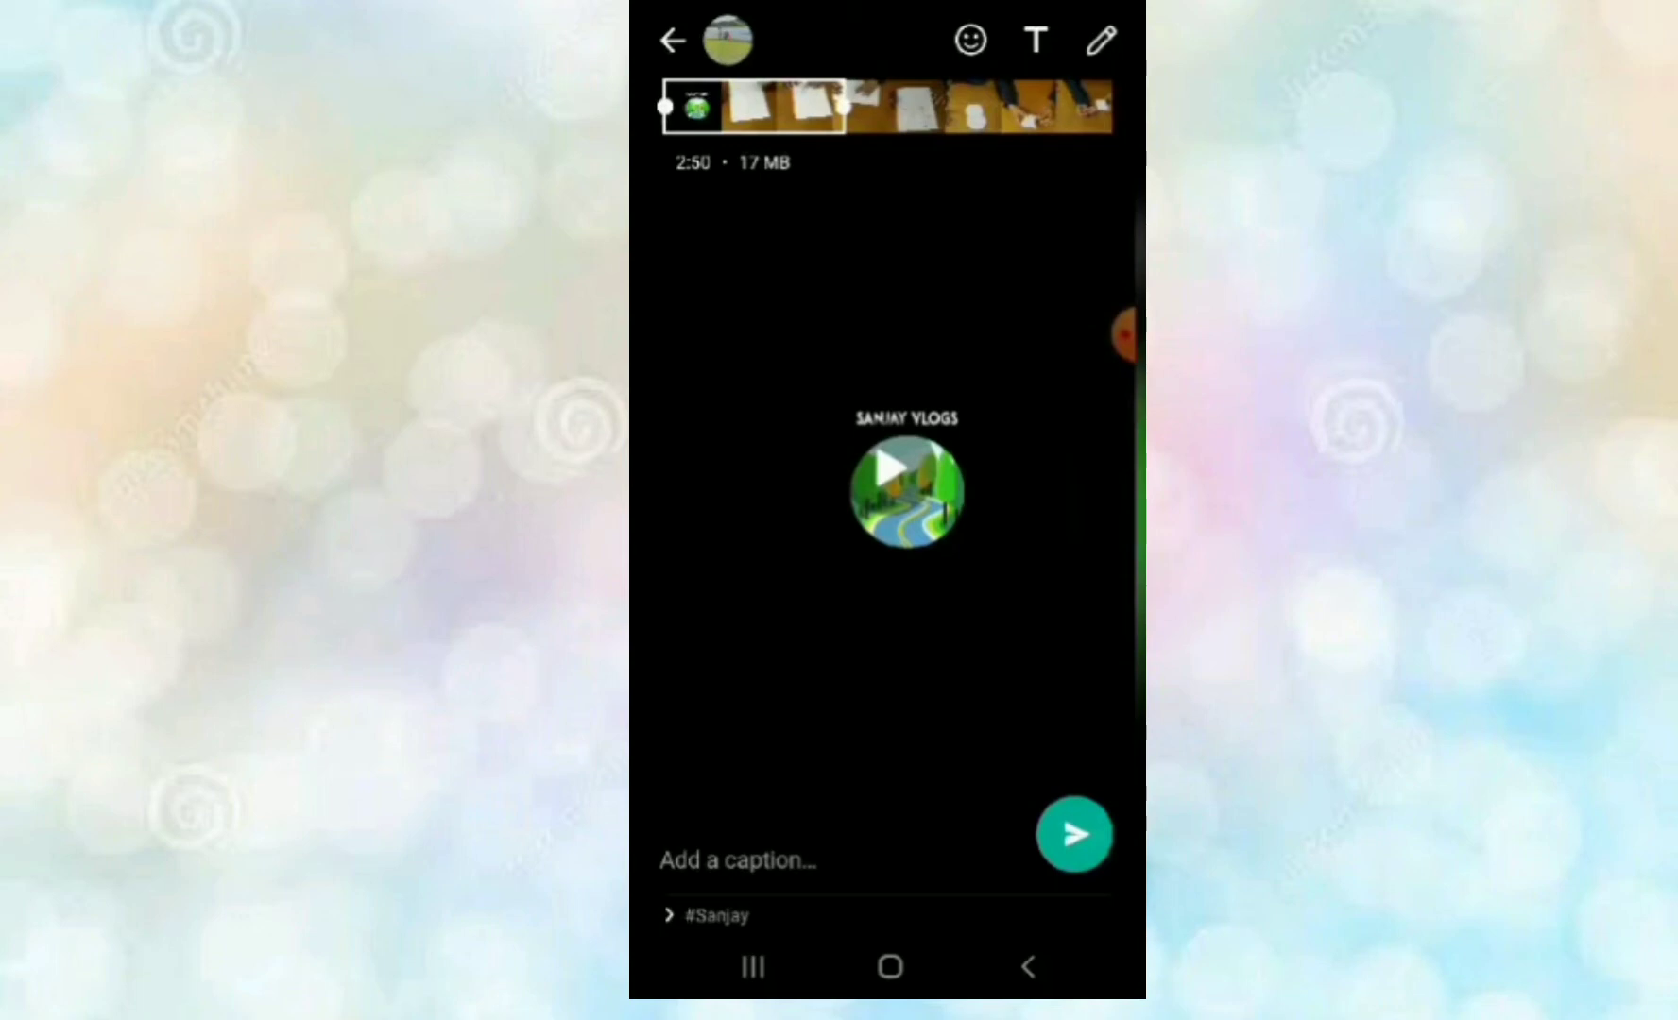
key(Escape)
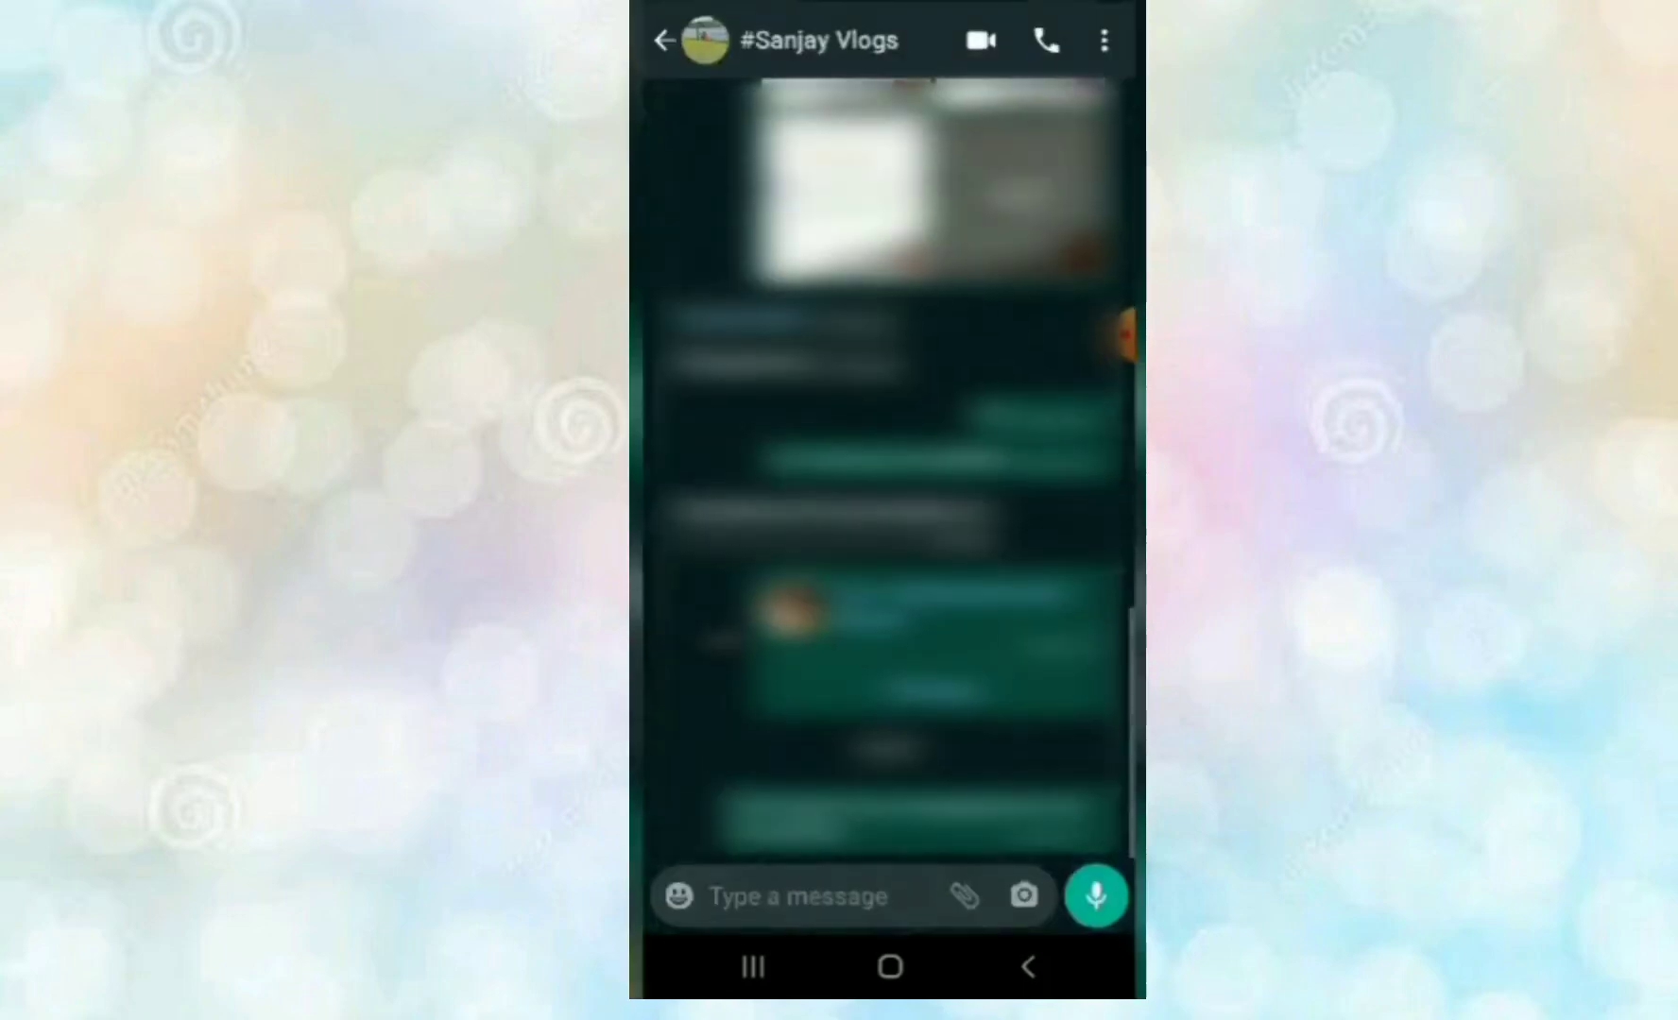
click(964, 896)
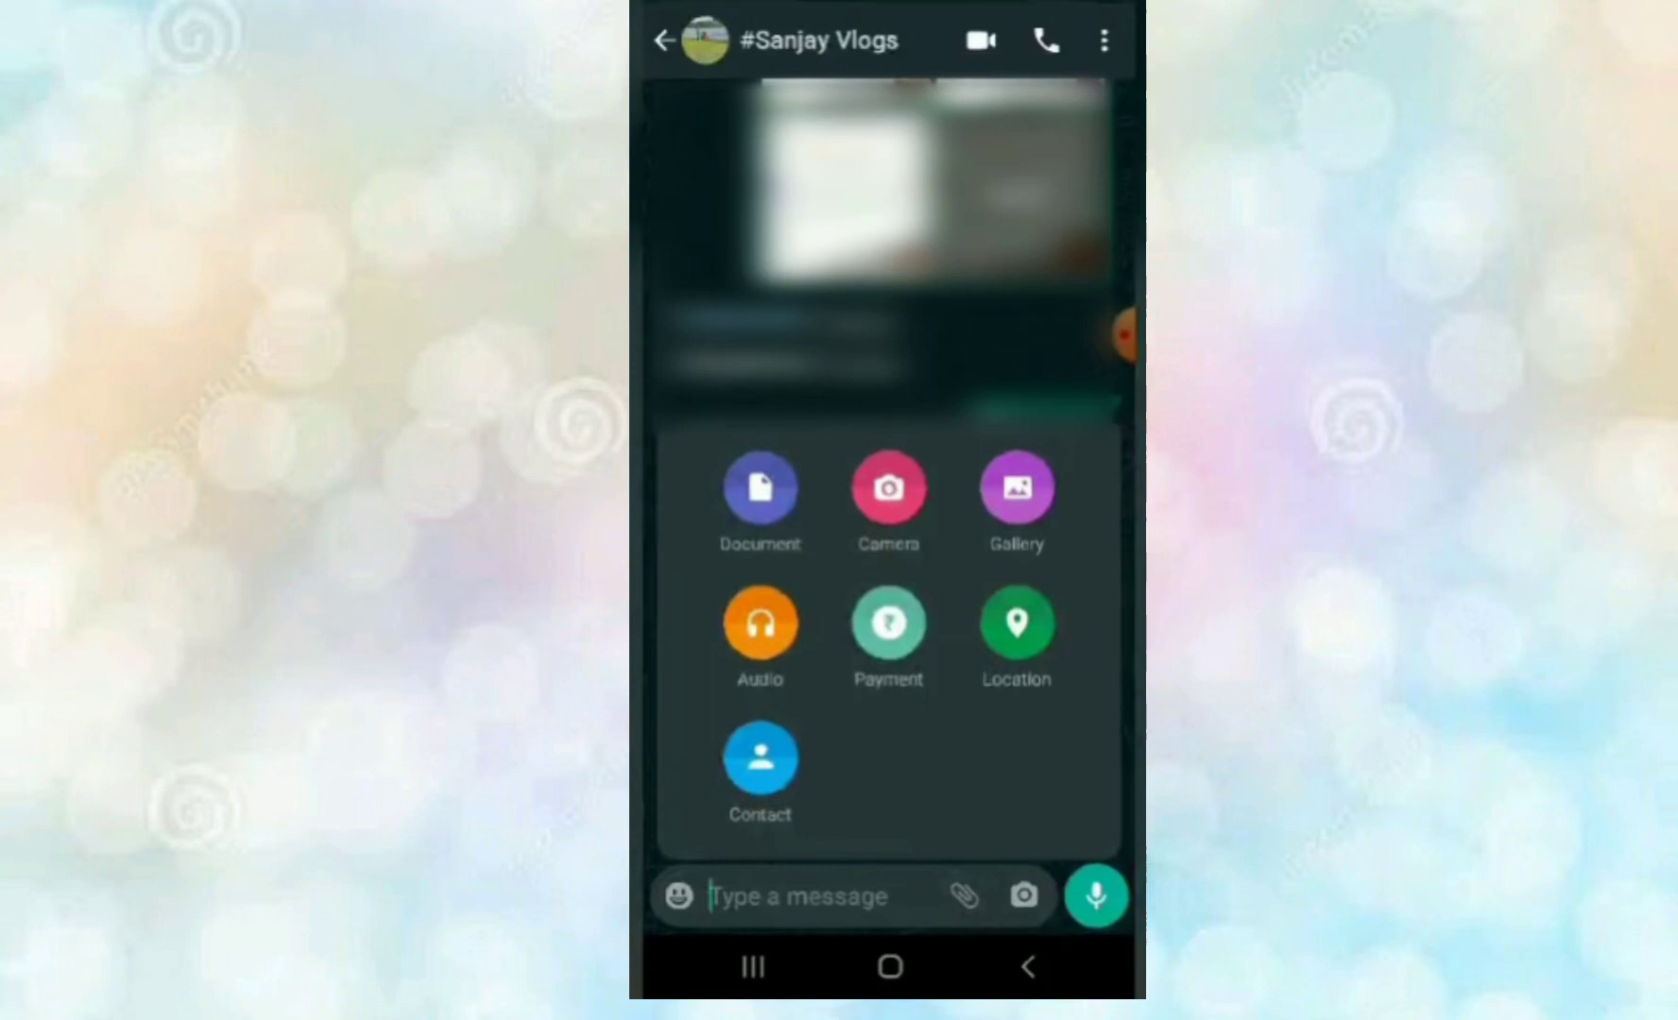
click(760, 487)
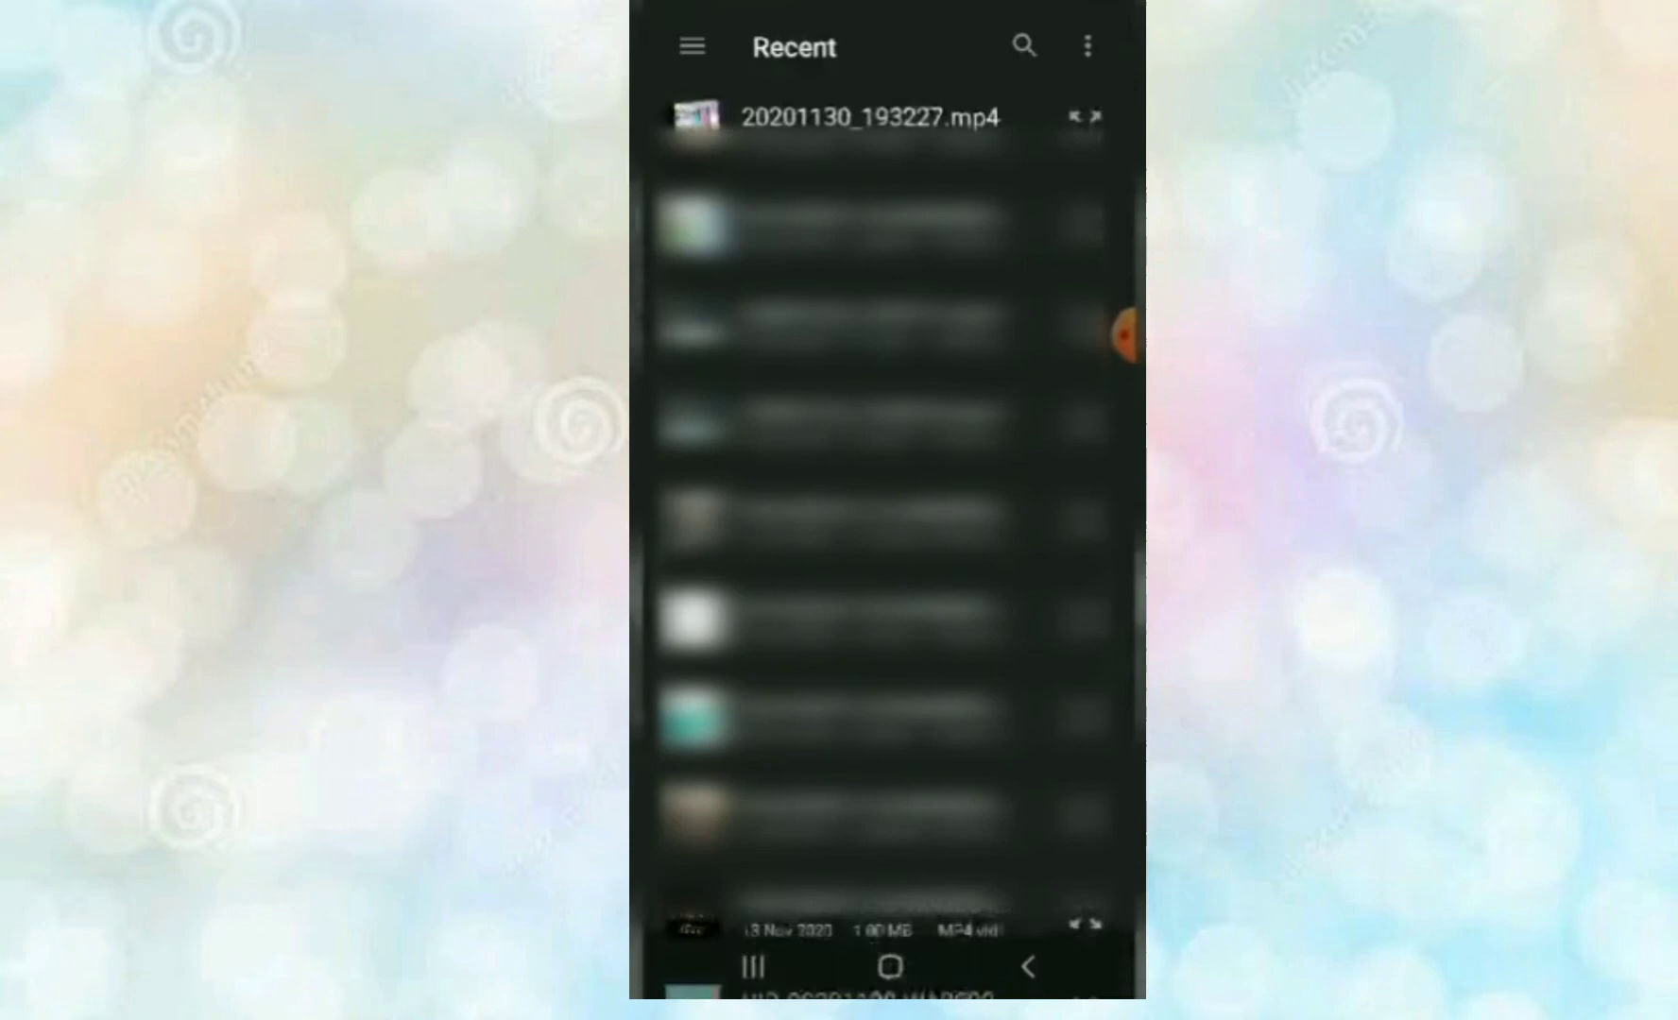
scroll(887, 524, down, 3)
scroll(887, 524, down, 5)
scroll(888, 525, down, 5)
scroll(888, 525, down, 3)
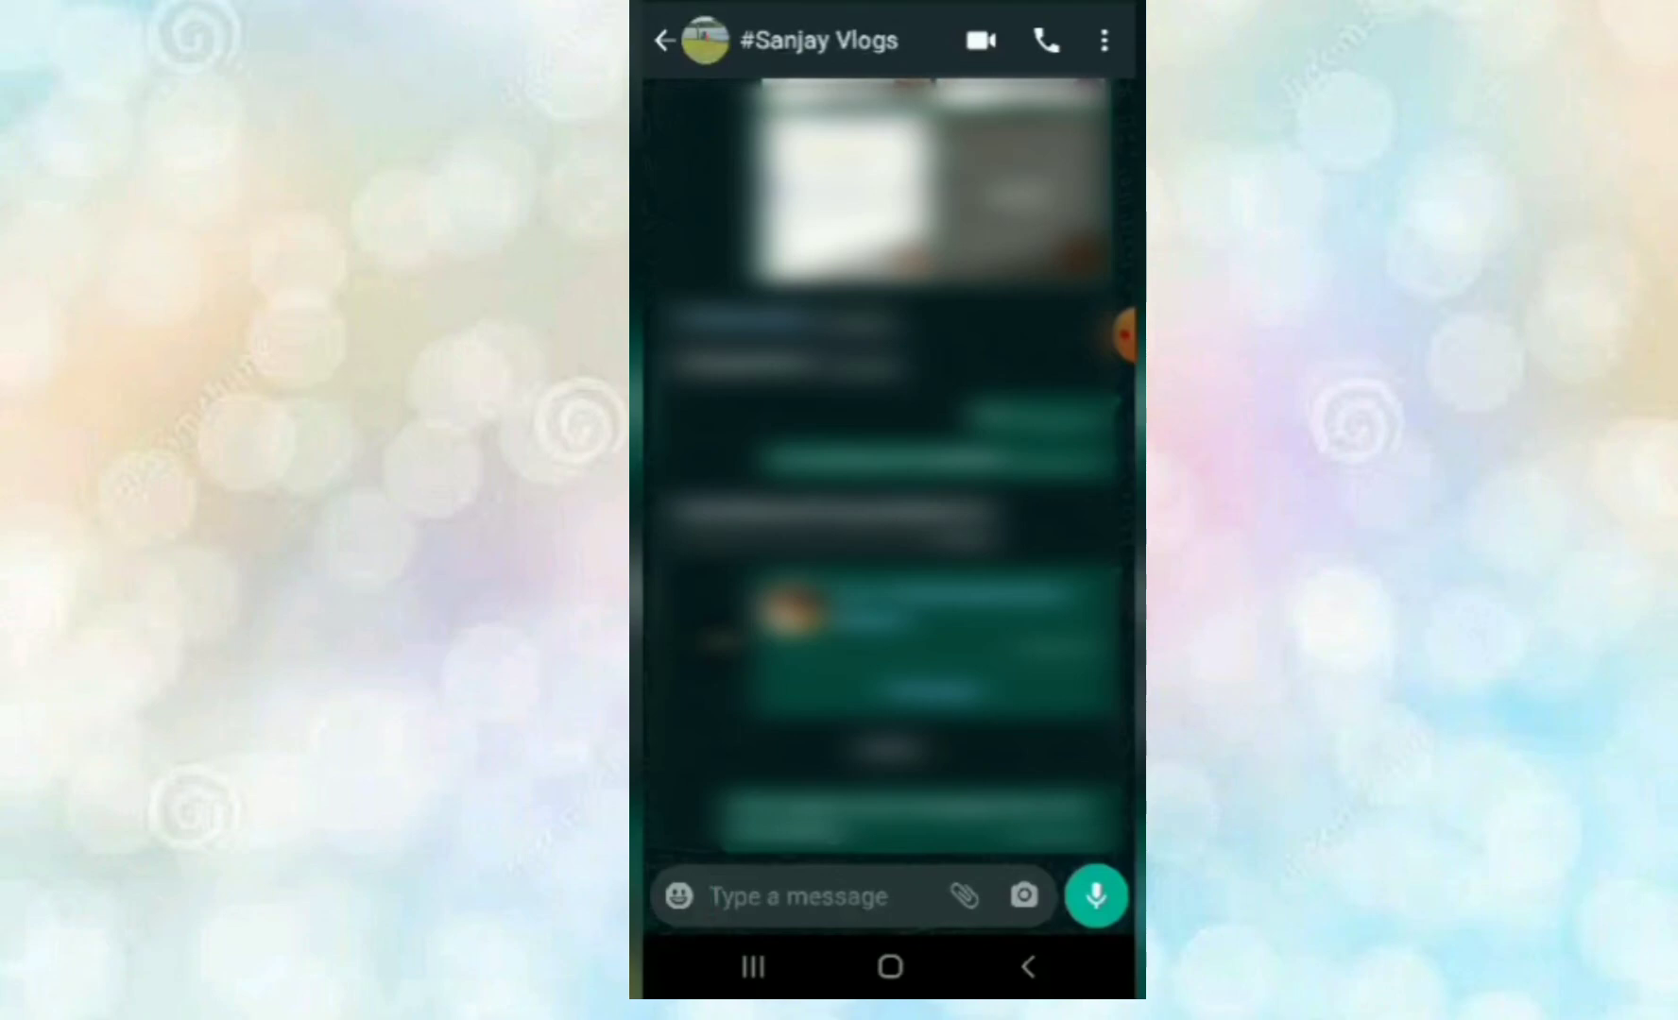
- Leave WhatsApp for the home screen and open Gallery
click(889, 967)
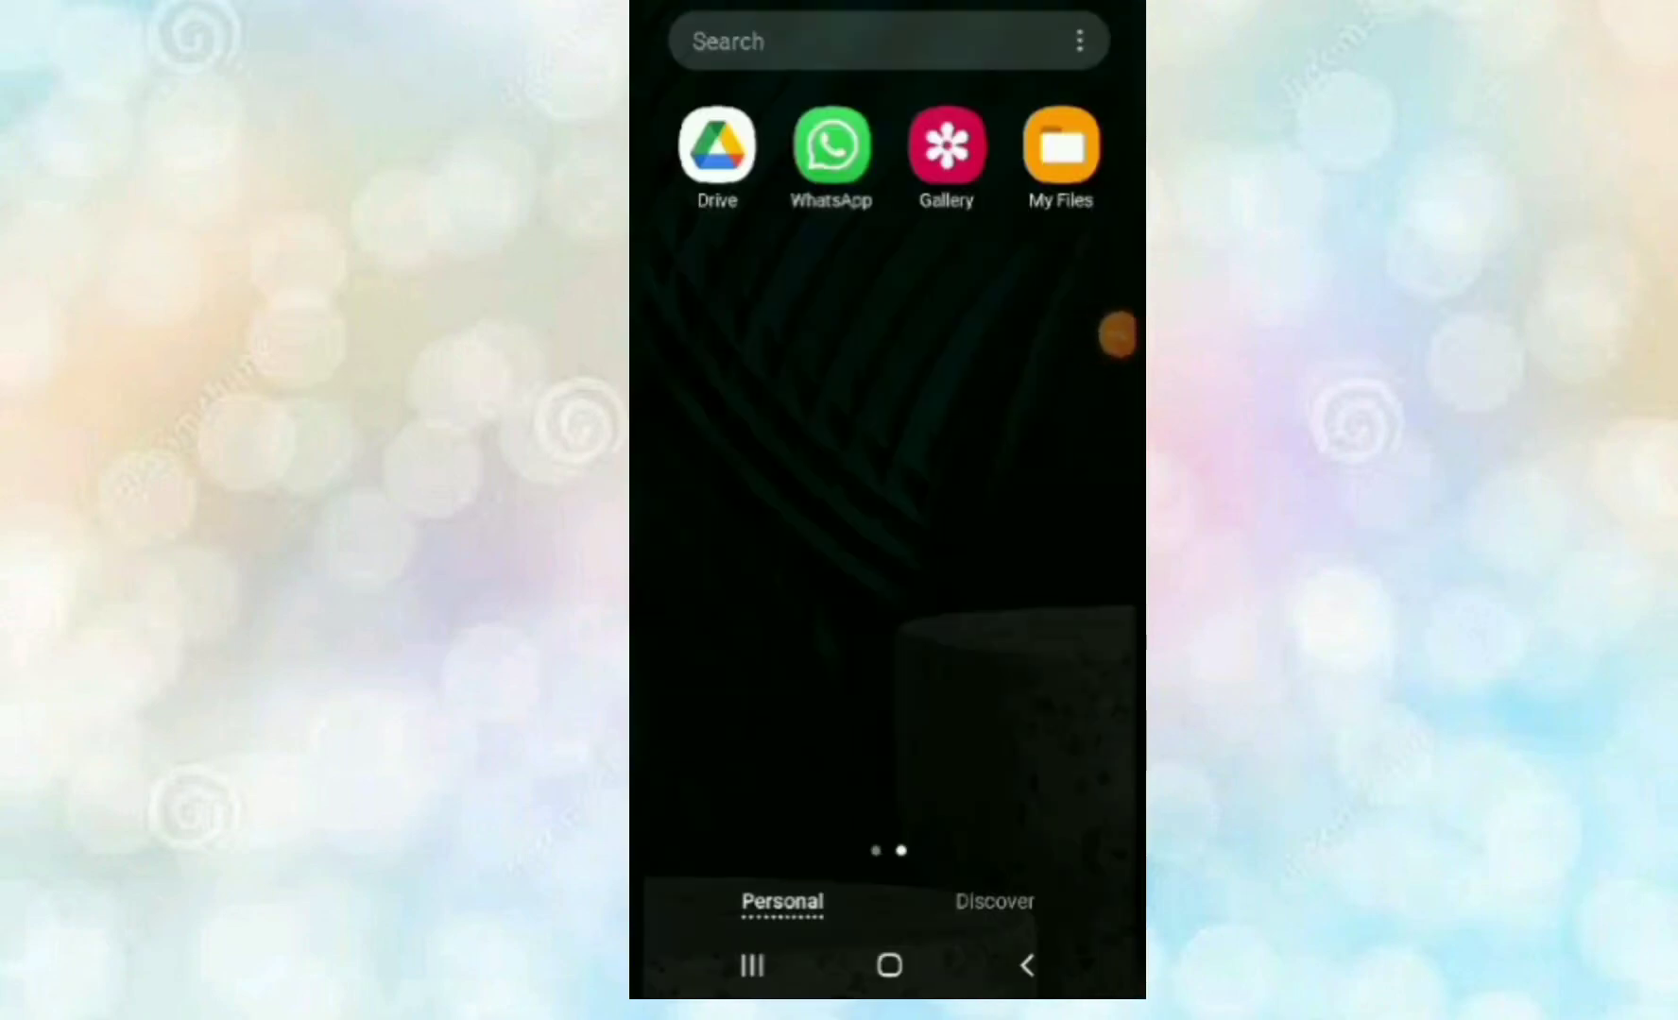
click(946, 146)
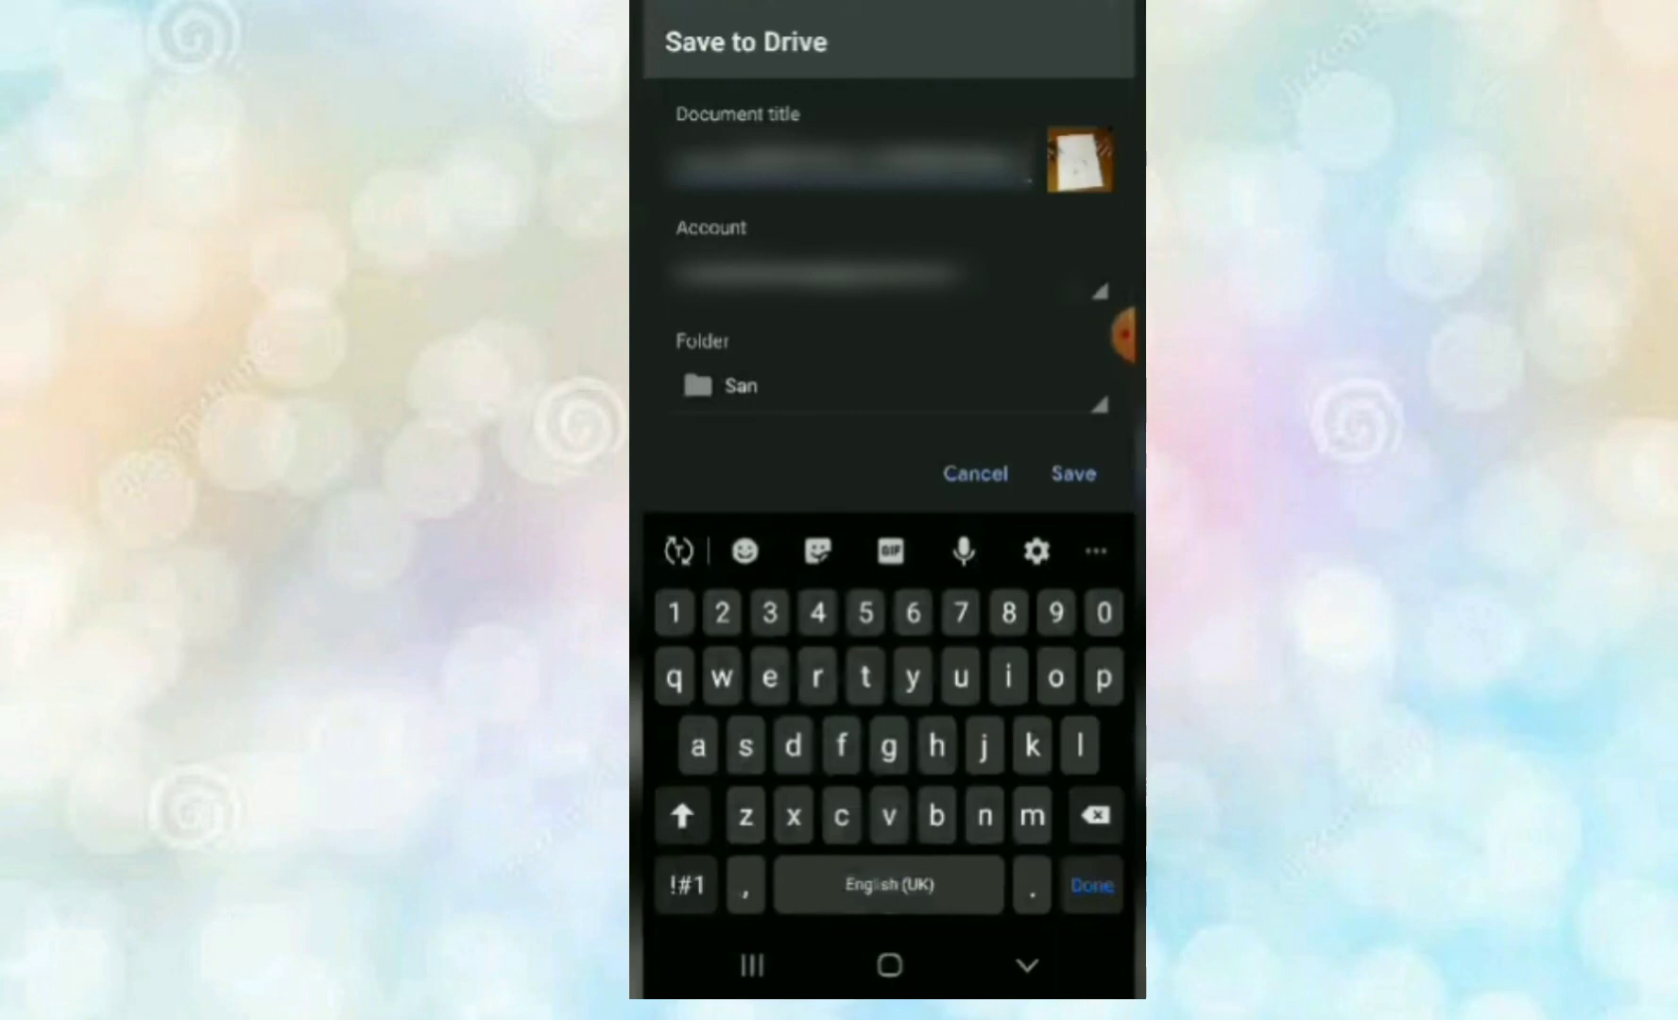
- Pick the Drive account and save the video, starting the one-file upload
click(865, 273)
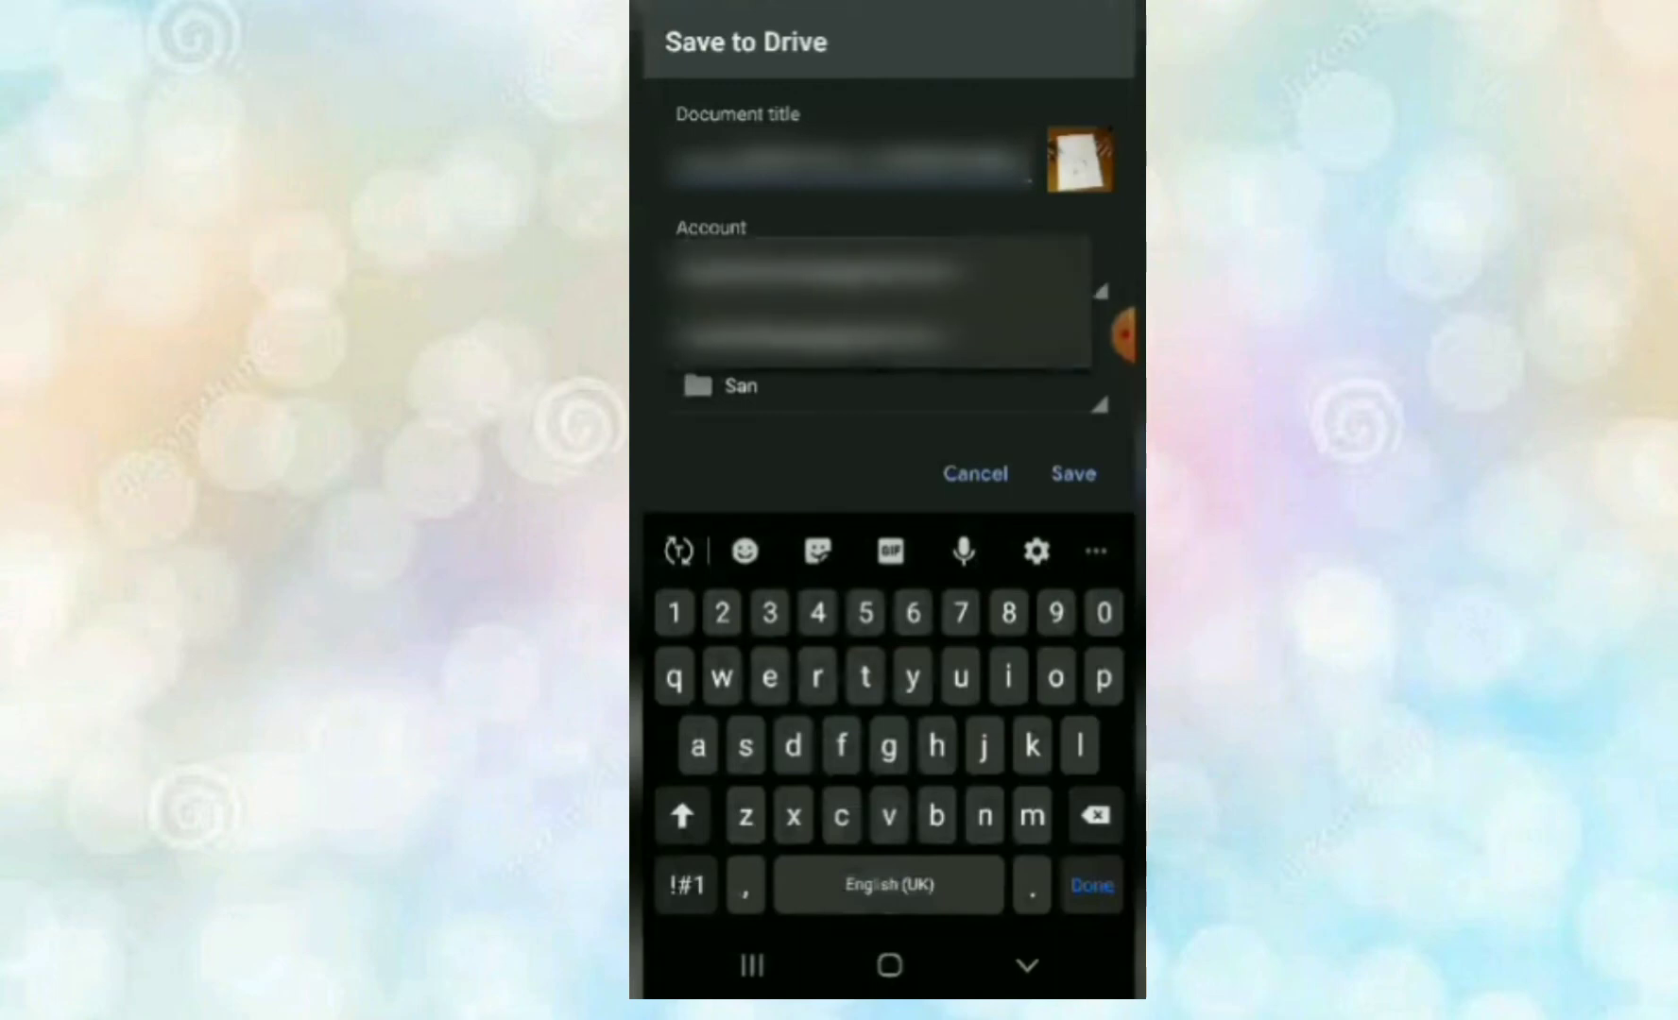
click(820, 273)
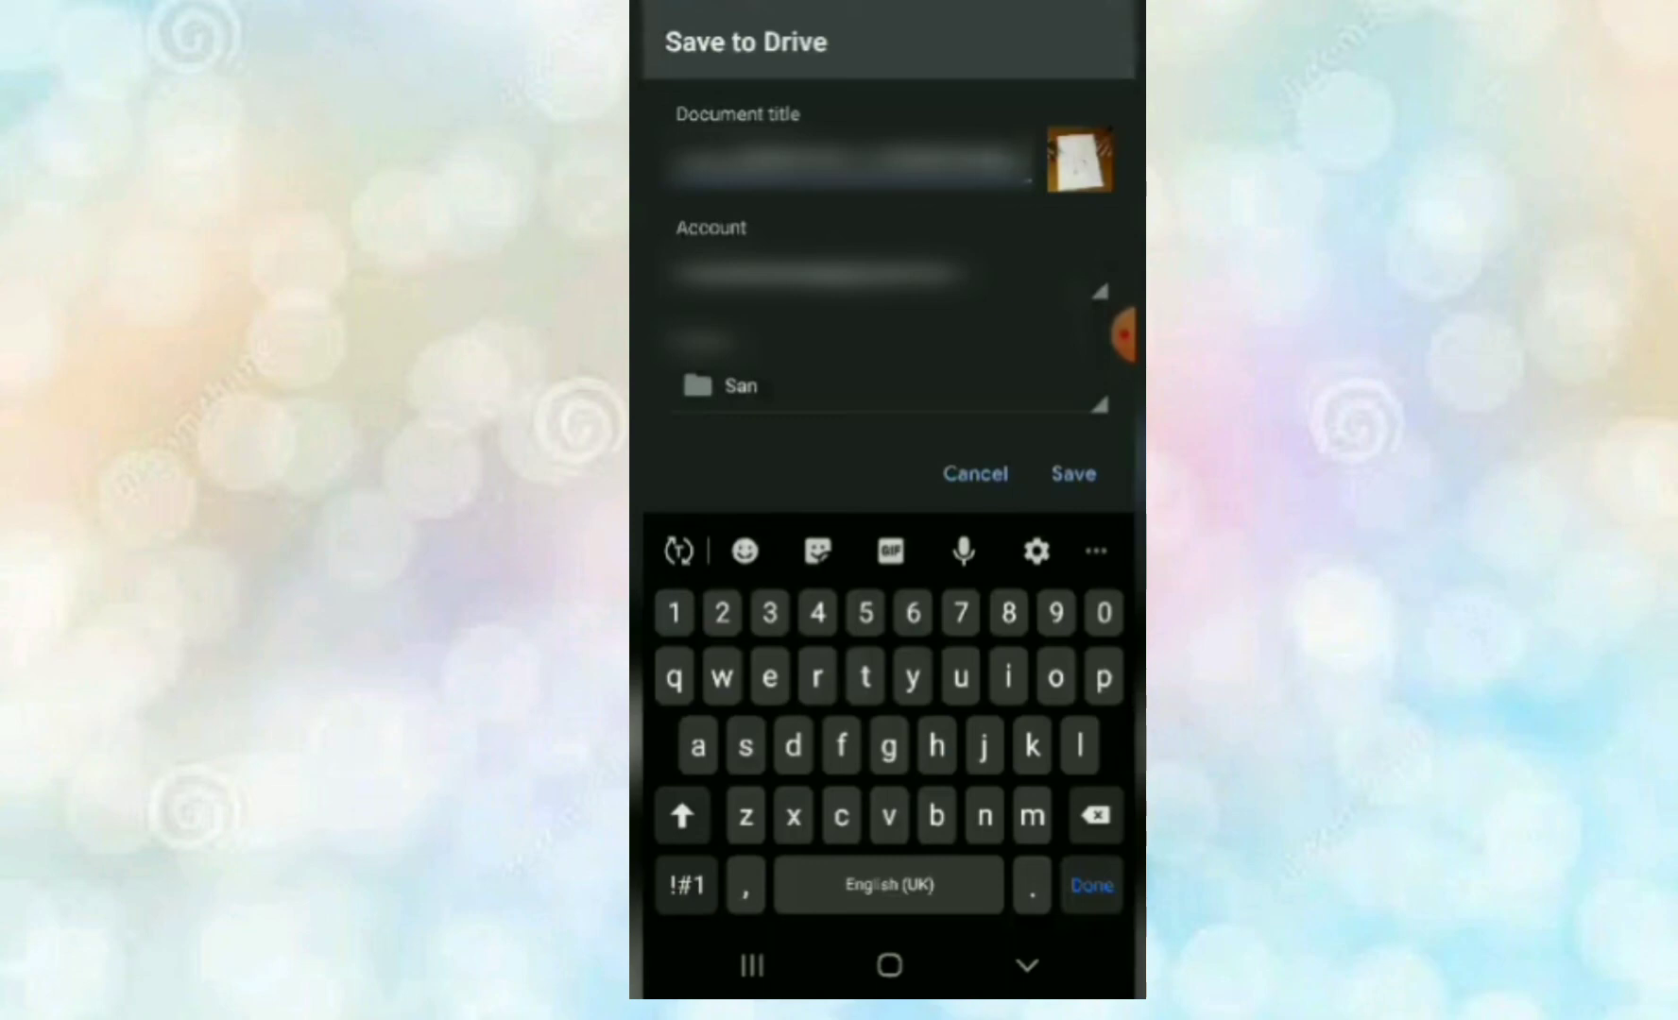
click(1072, 474)
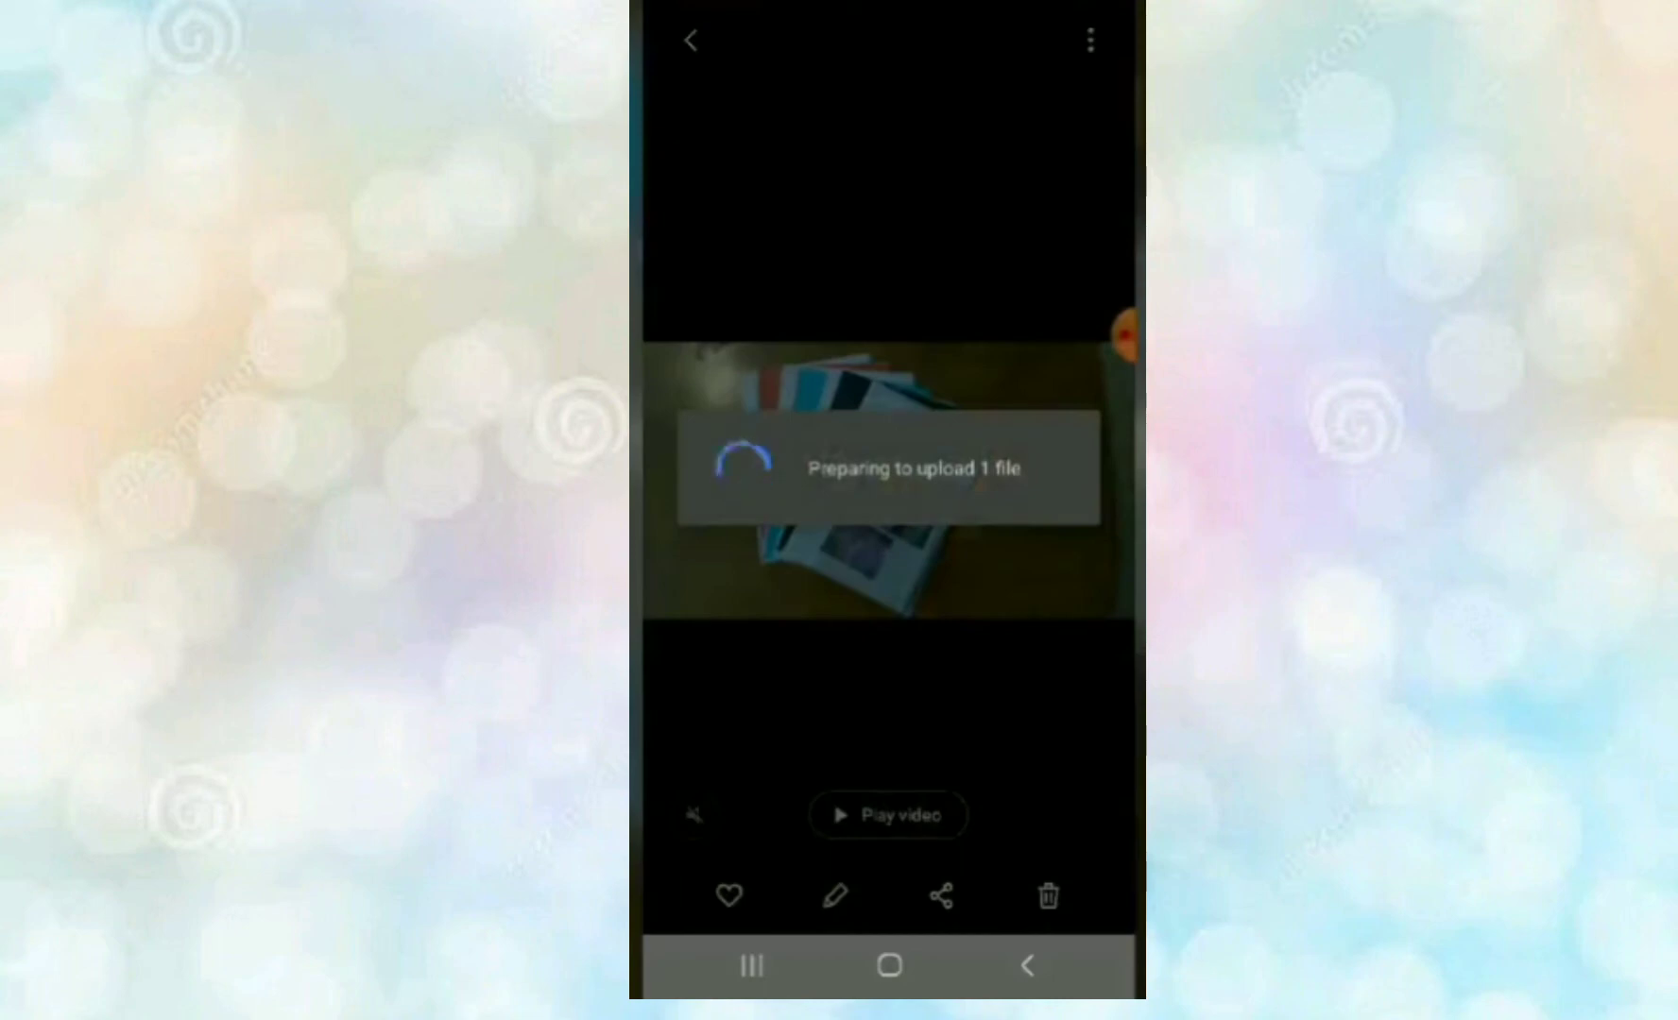
- Open Video.Guru_20201101_122825144.mp4 from Drive's Recent list and show its options menu
click(890, 966)
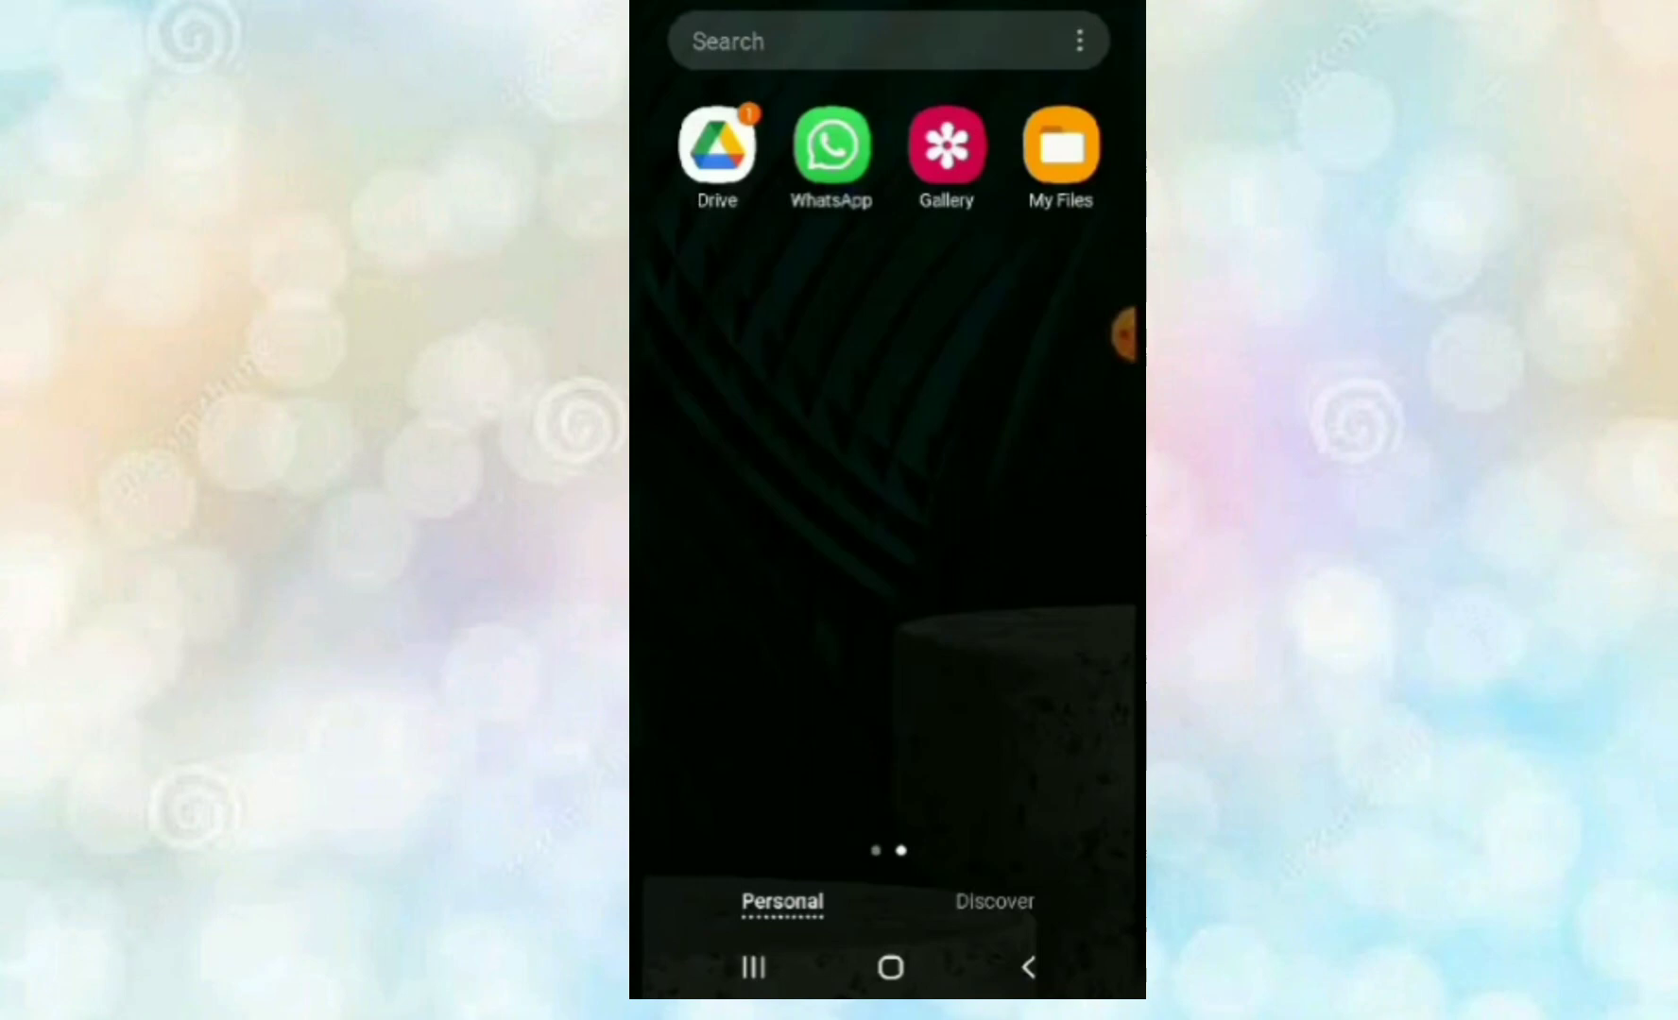
click(718, 145)
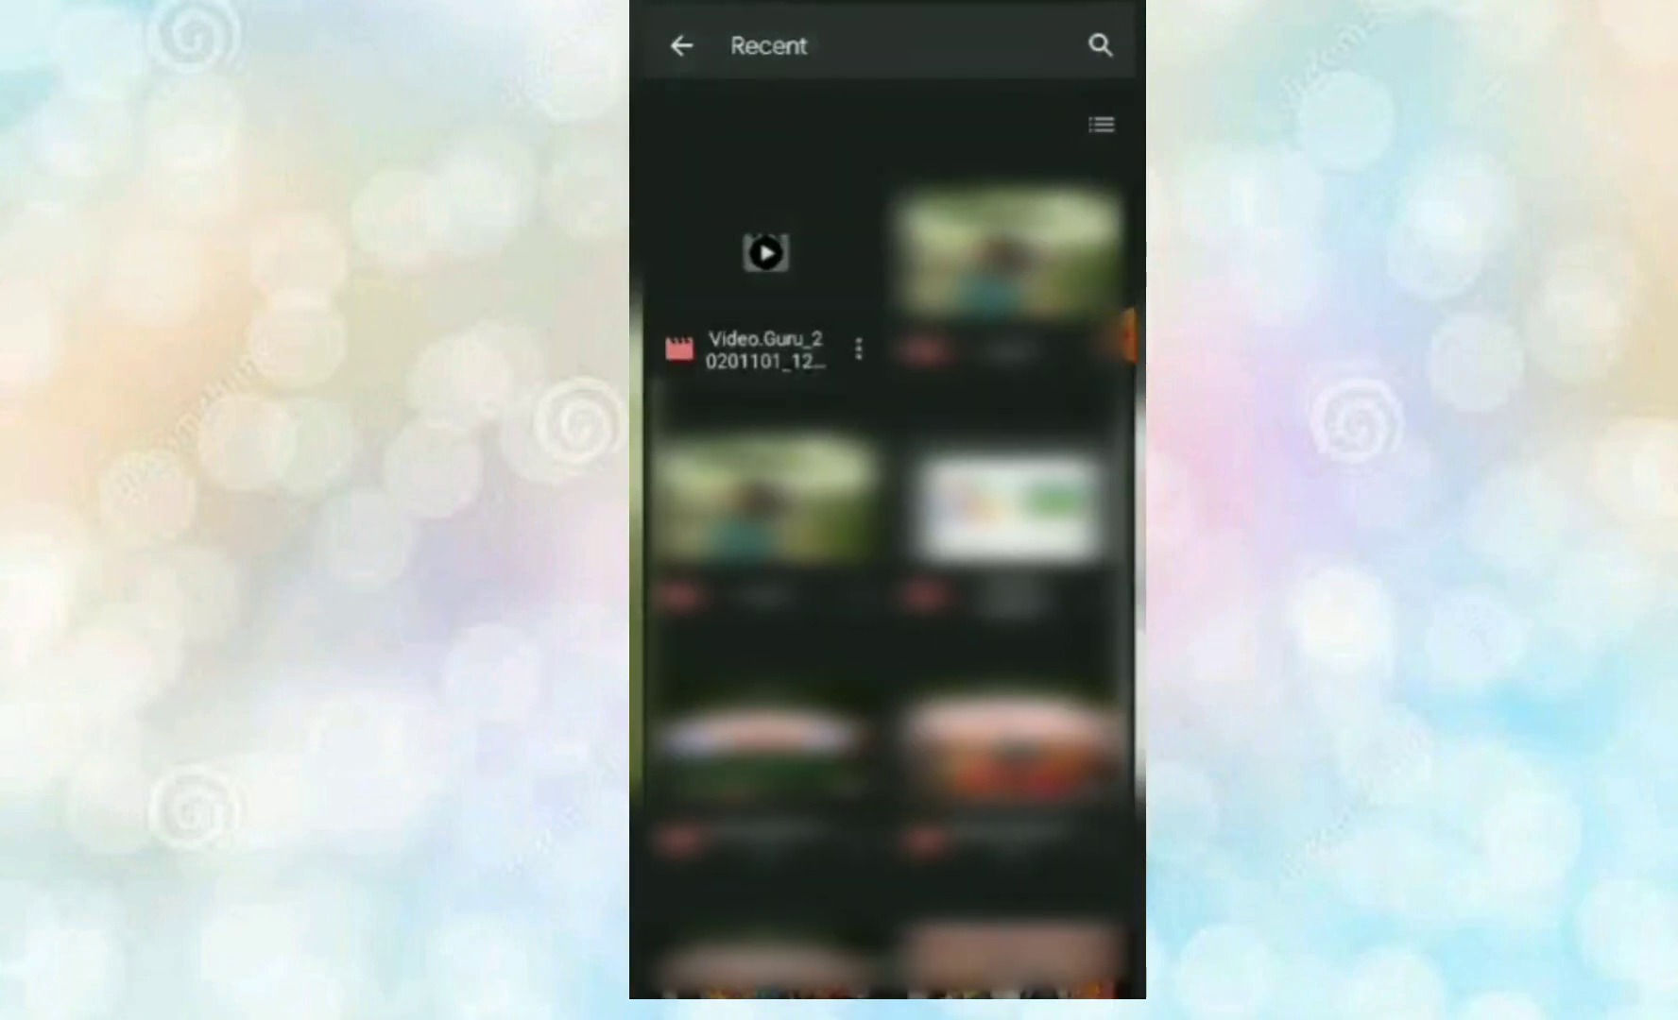
click(766, 251)
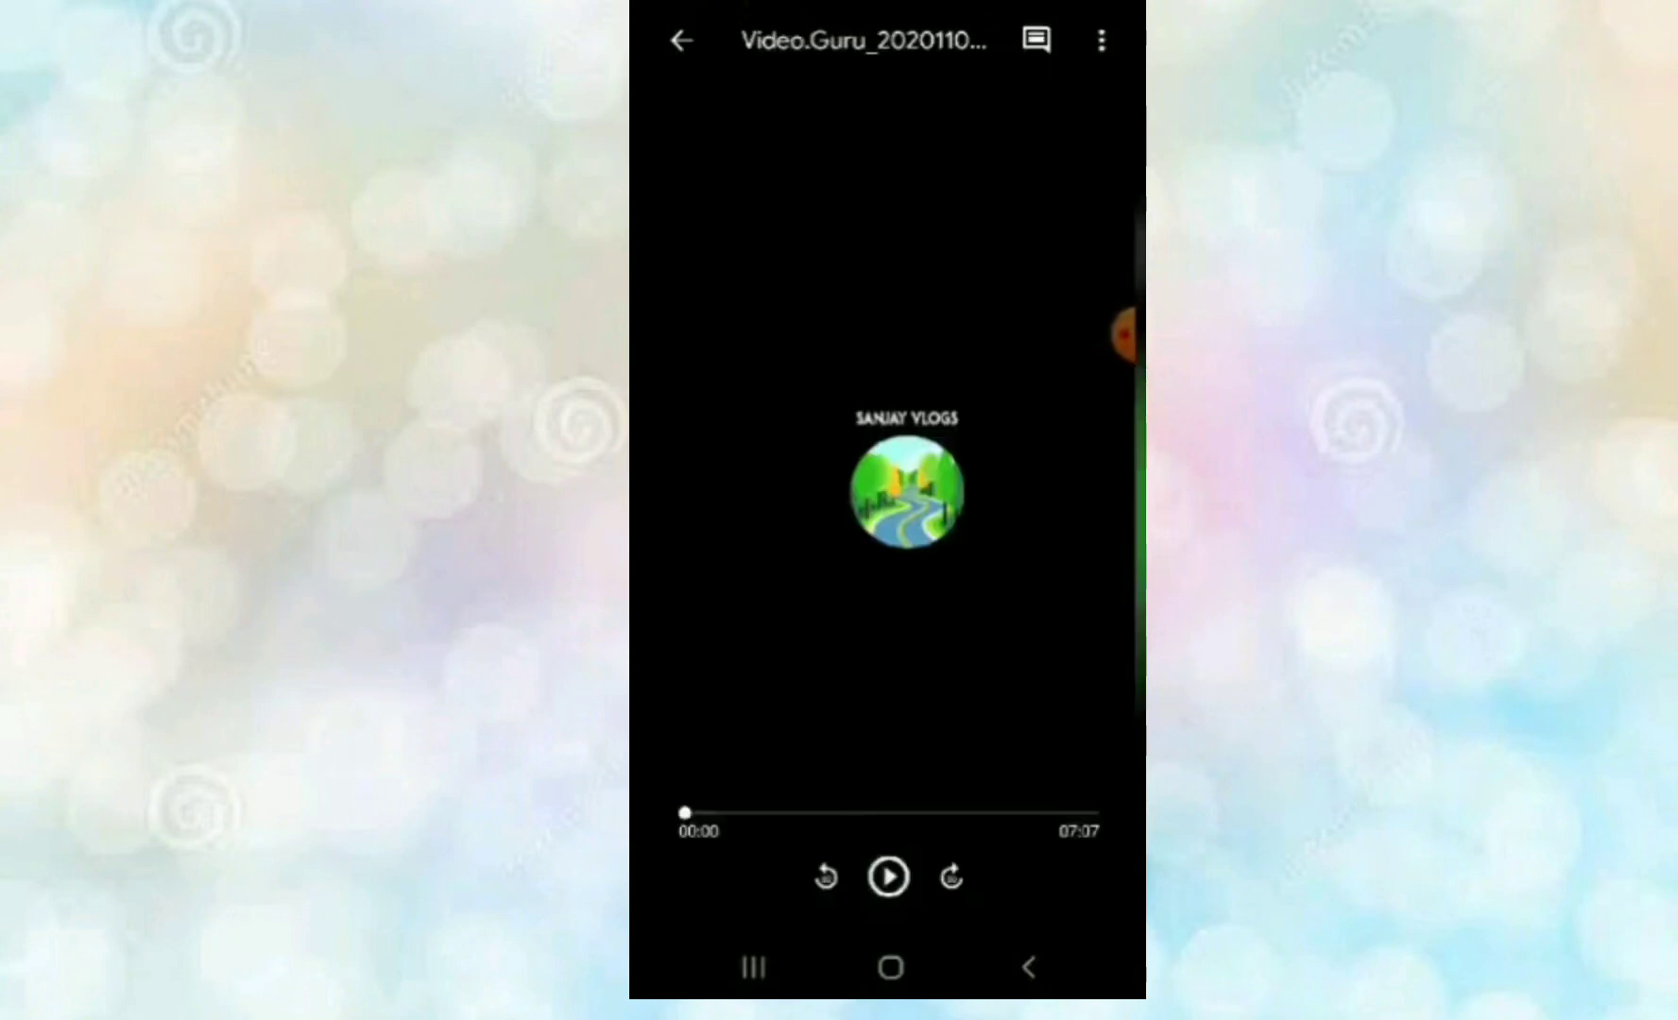
click(1100, 40)
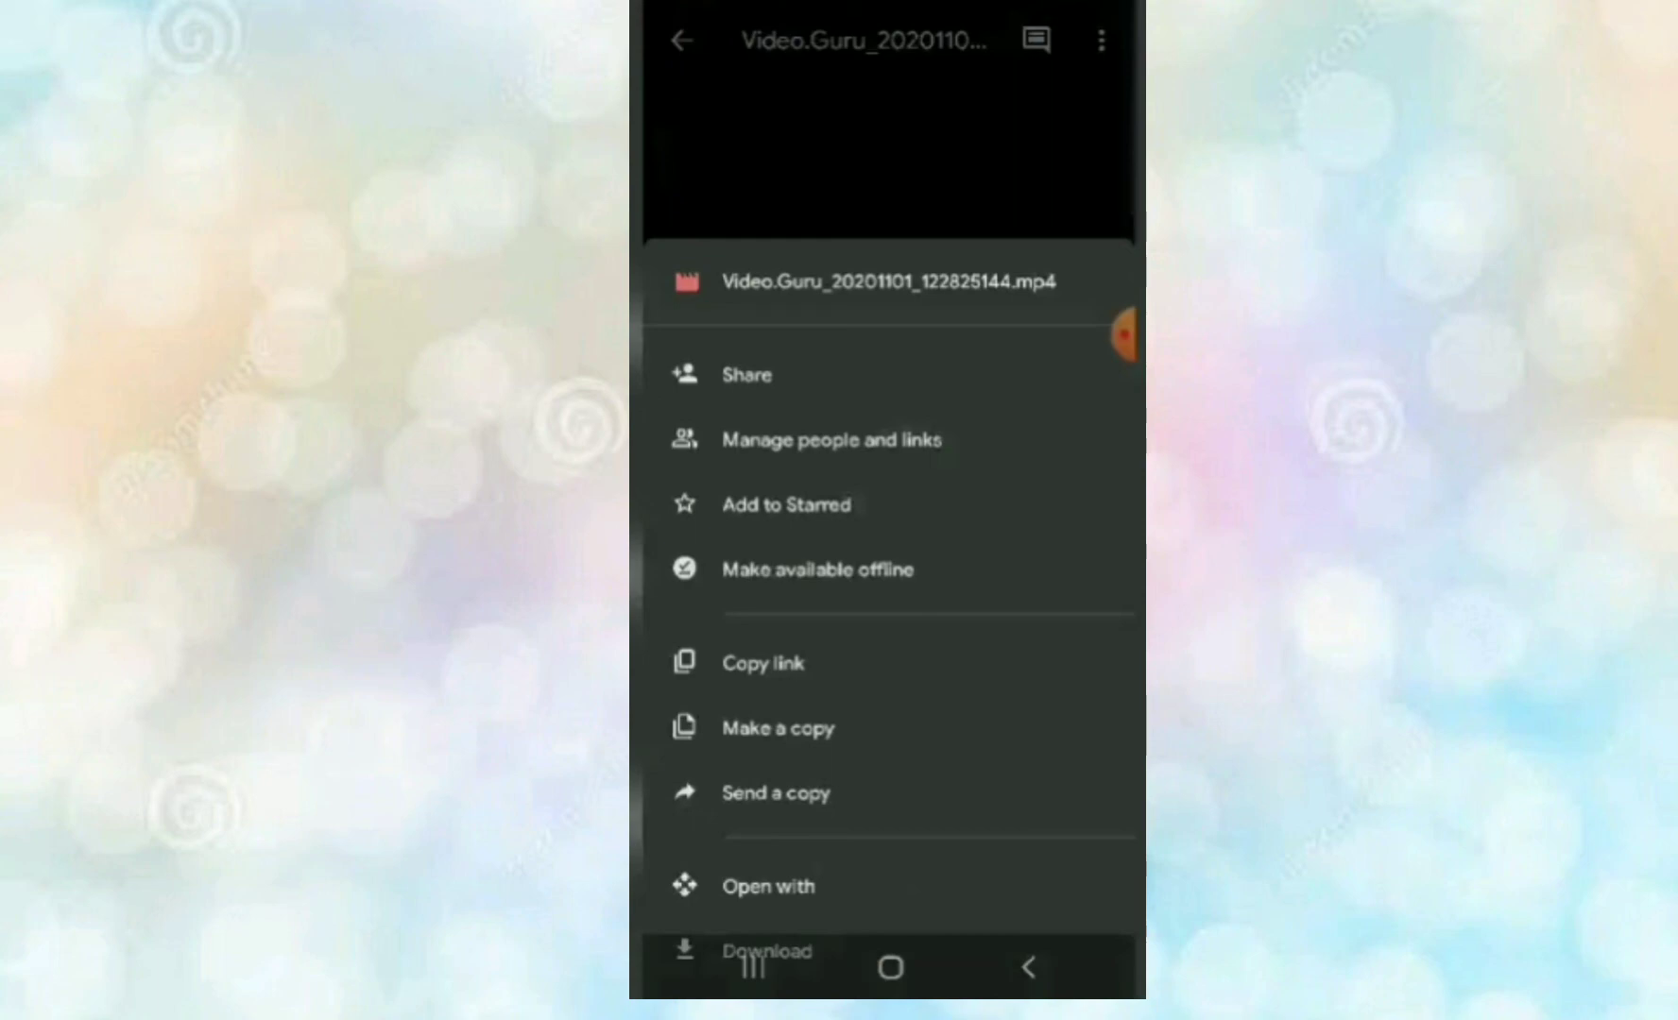
- Change the video's link access to anyone on the Internet can view
click(830, 438)
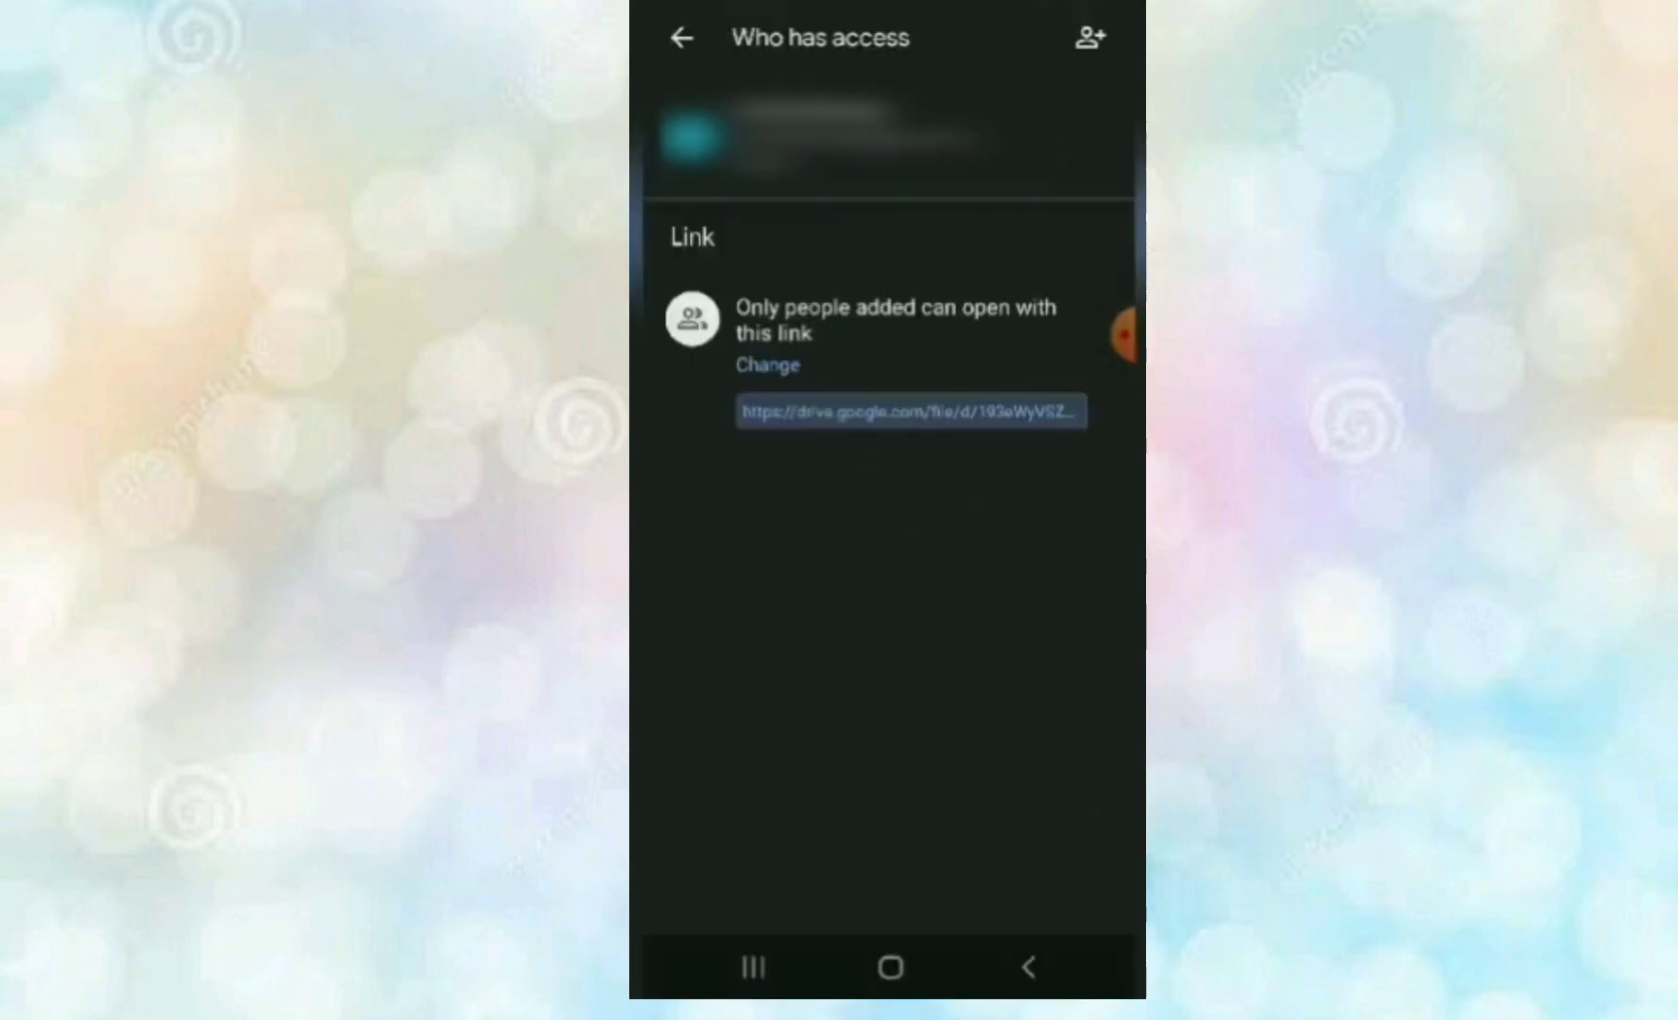
click(767, 365)
click(766, 364)
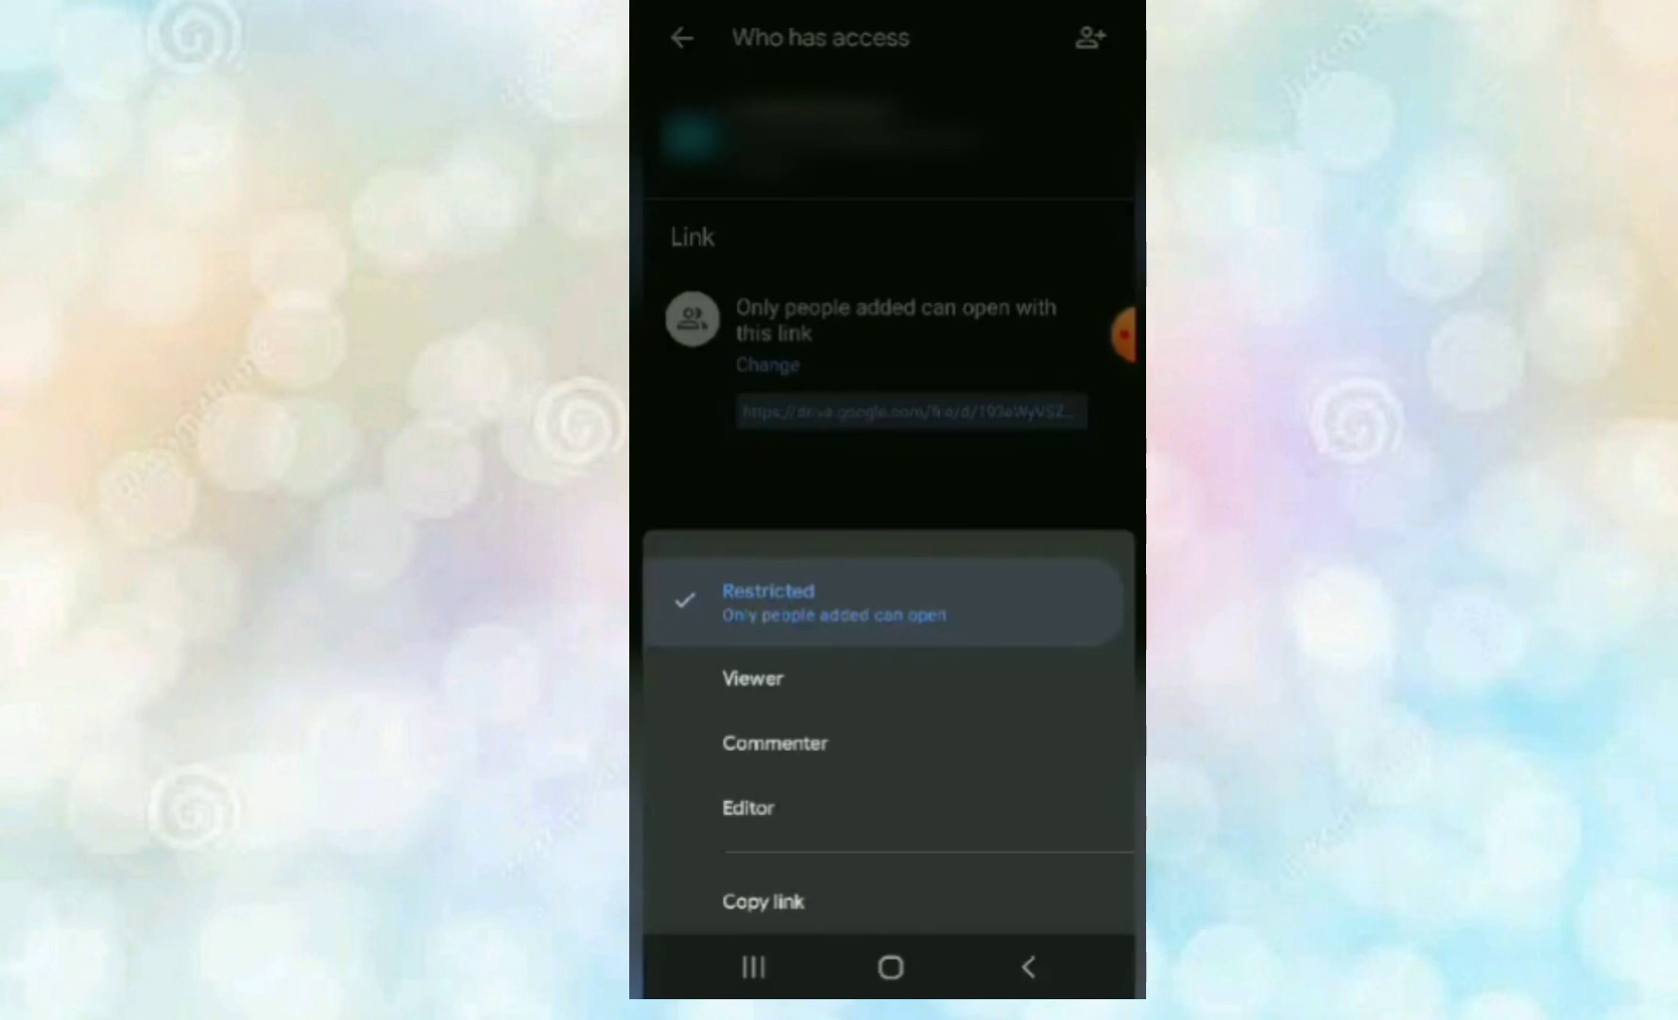
click(753, 677)
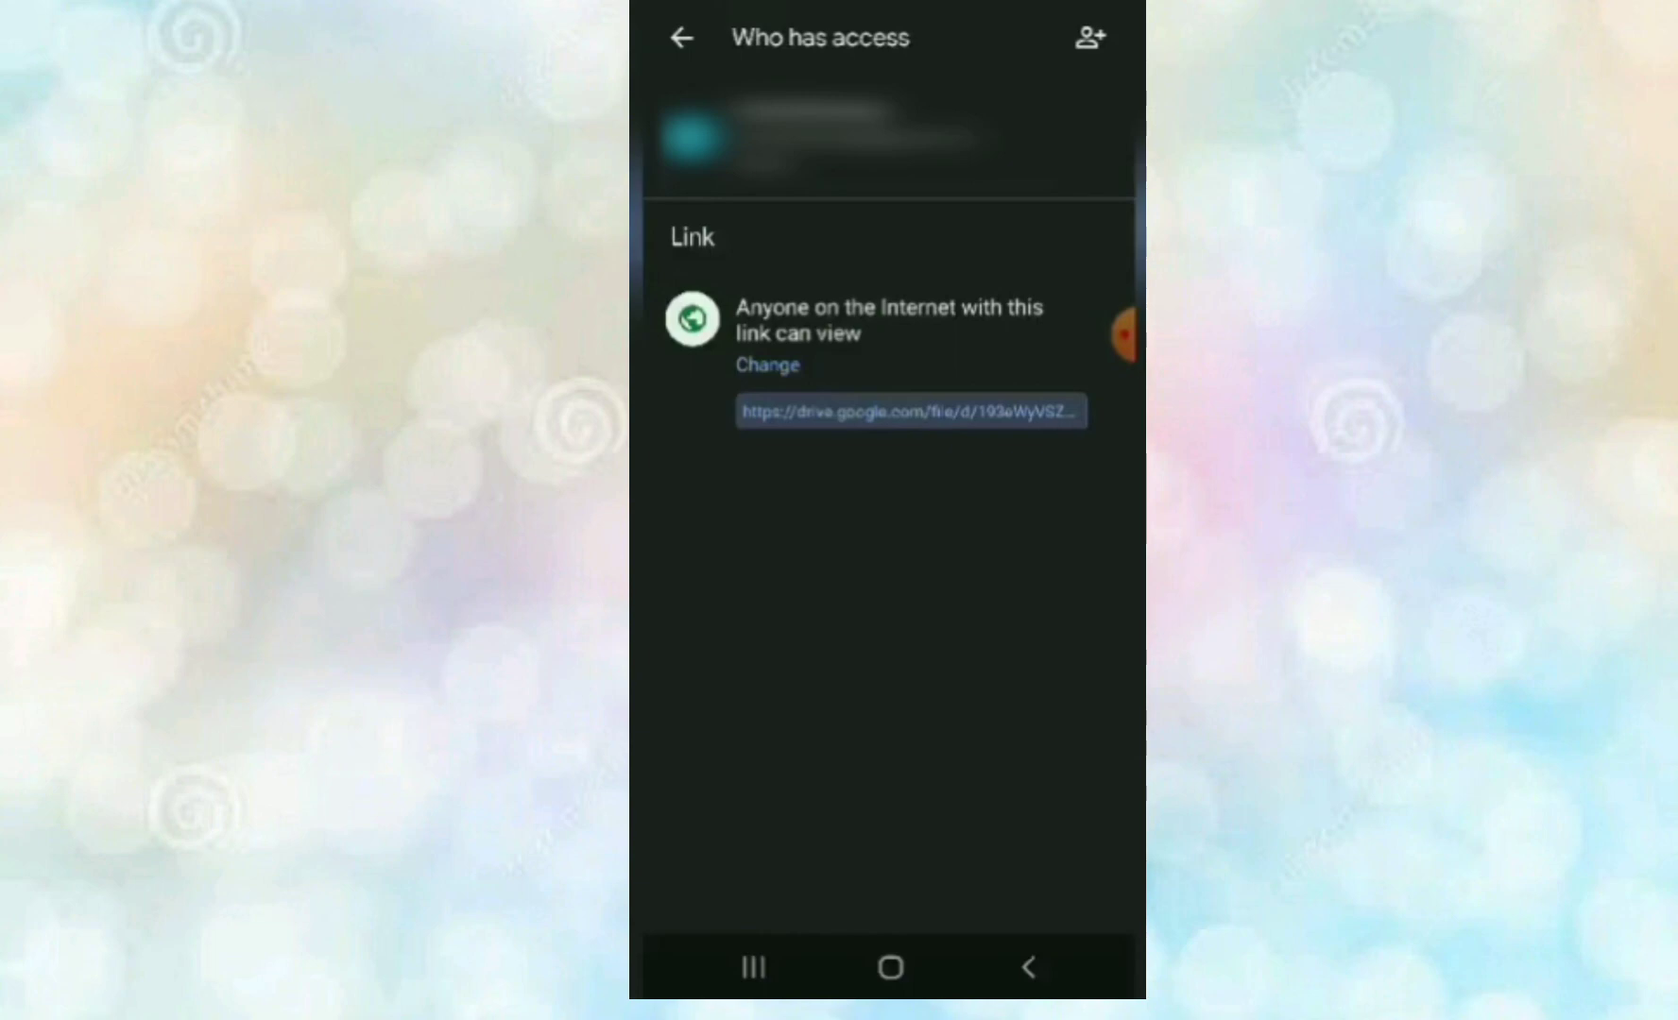
- Copy the video's share link and go back to the home screen
click(767, 363)
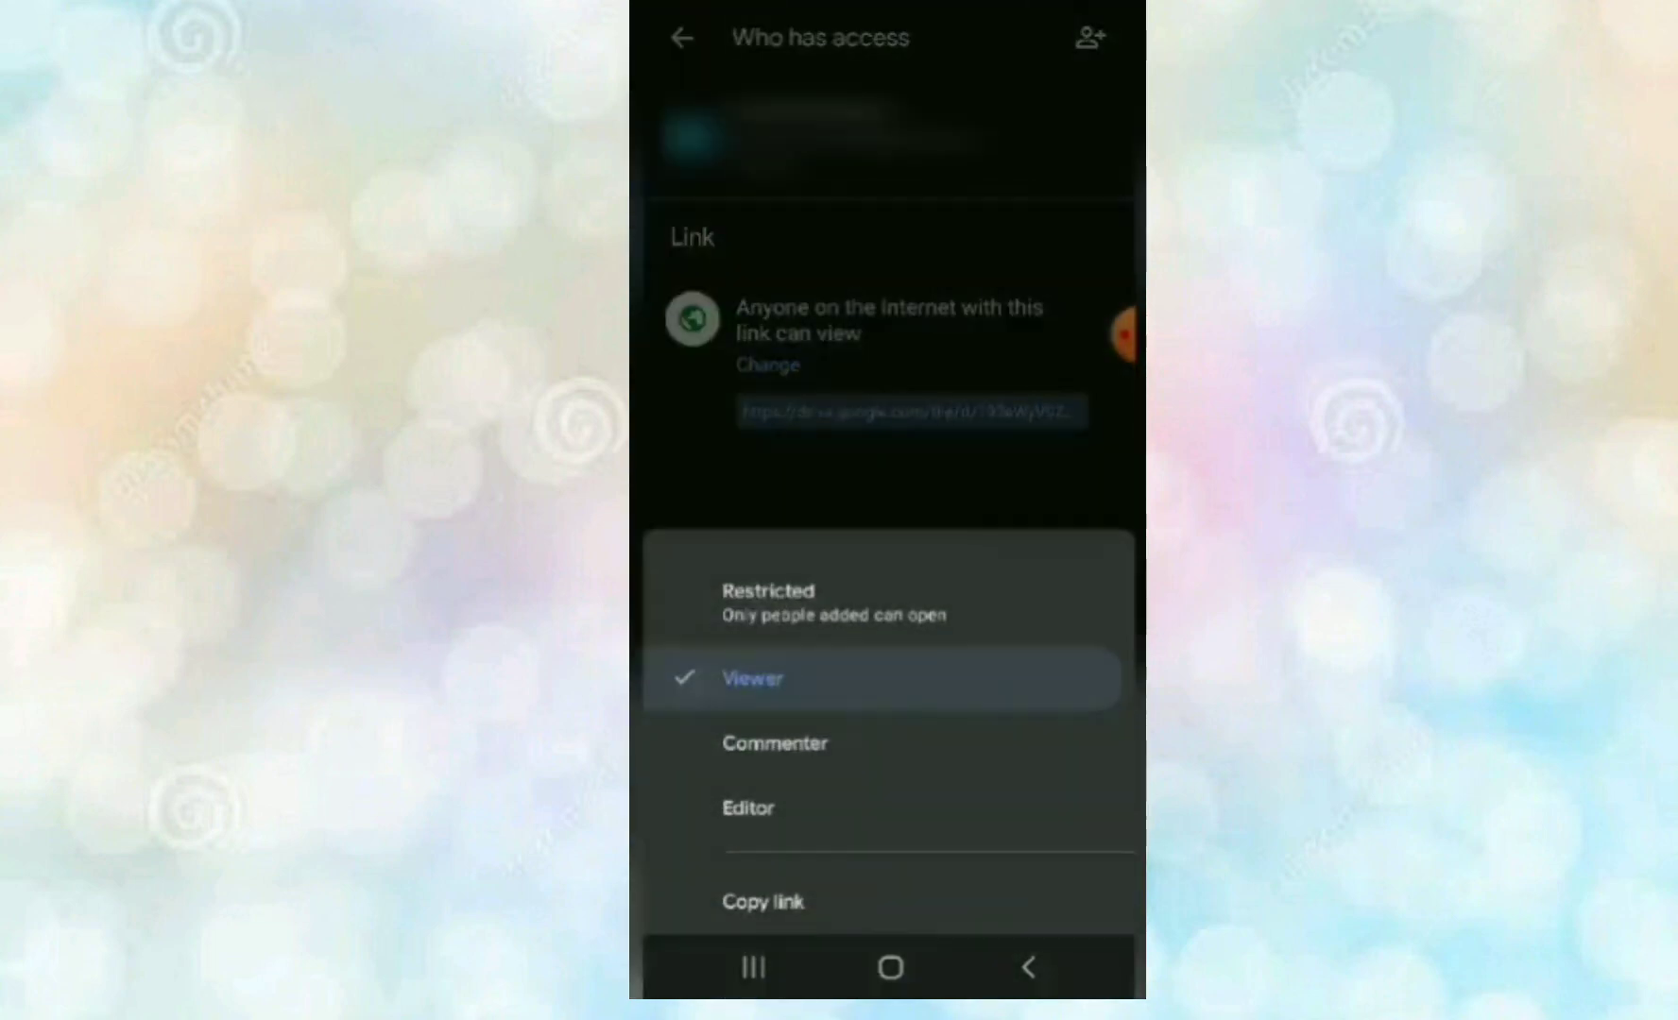
click(763, 903)
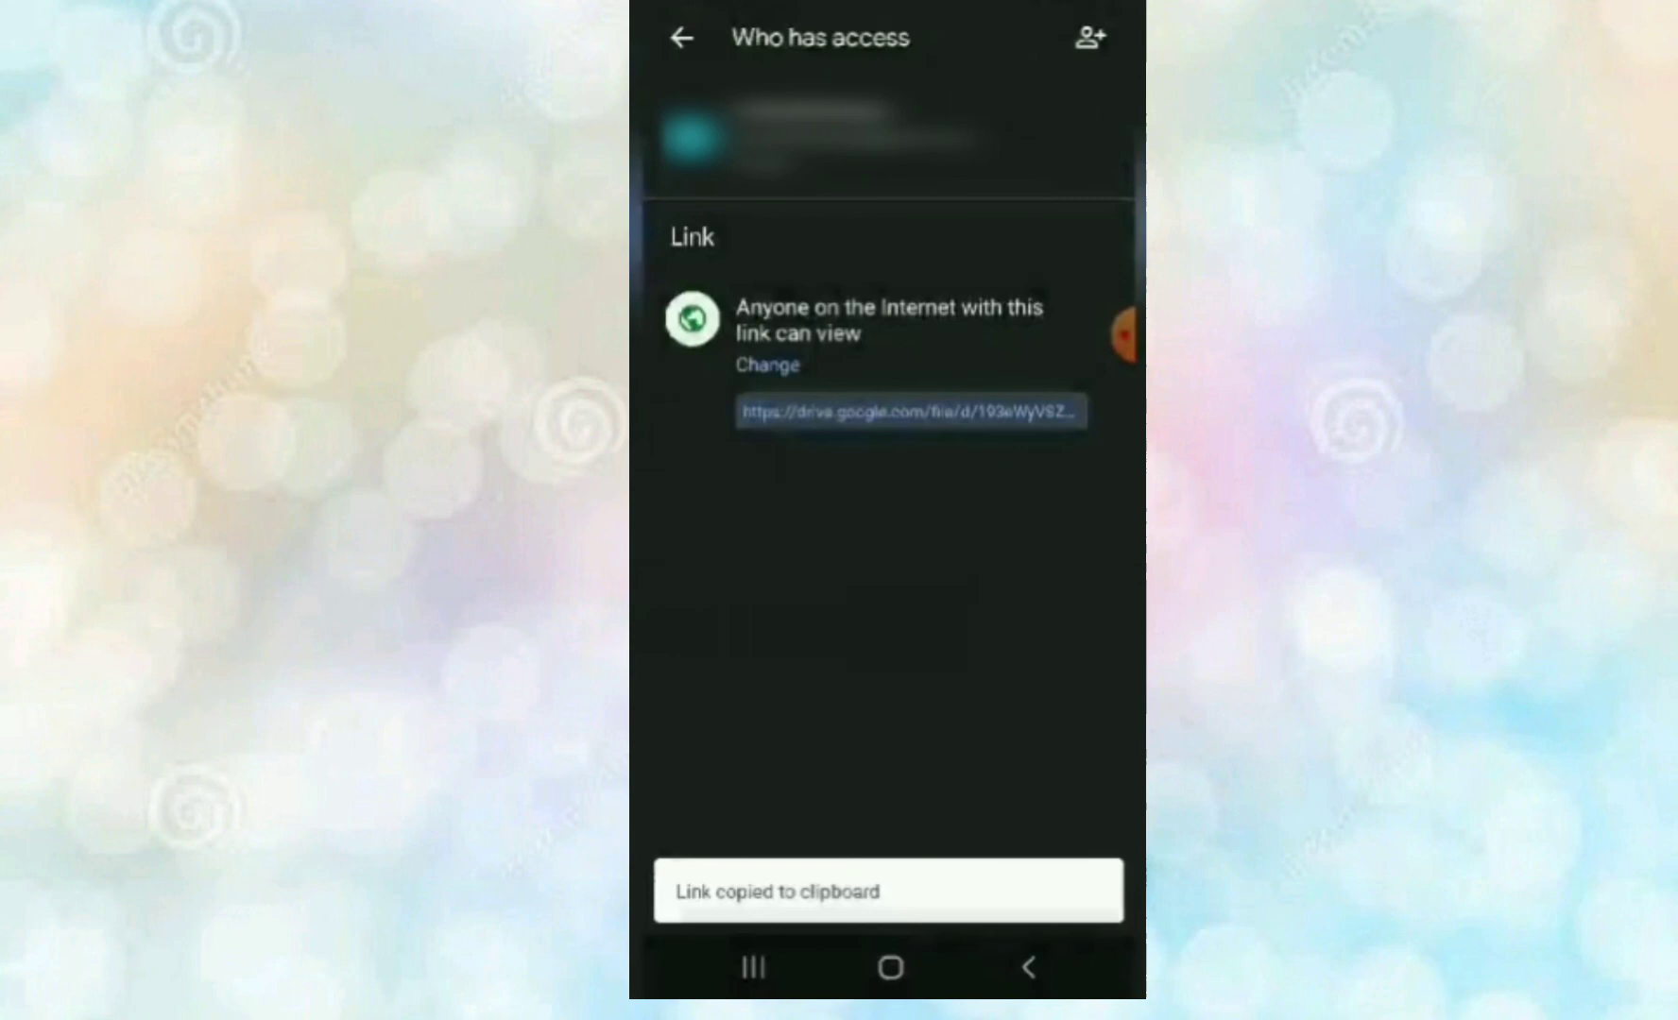
click(890, 967)
- Paste the copied Drive video link into the #Sanjay Vlogs chat message
drag(890, 786, 890, 328)
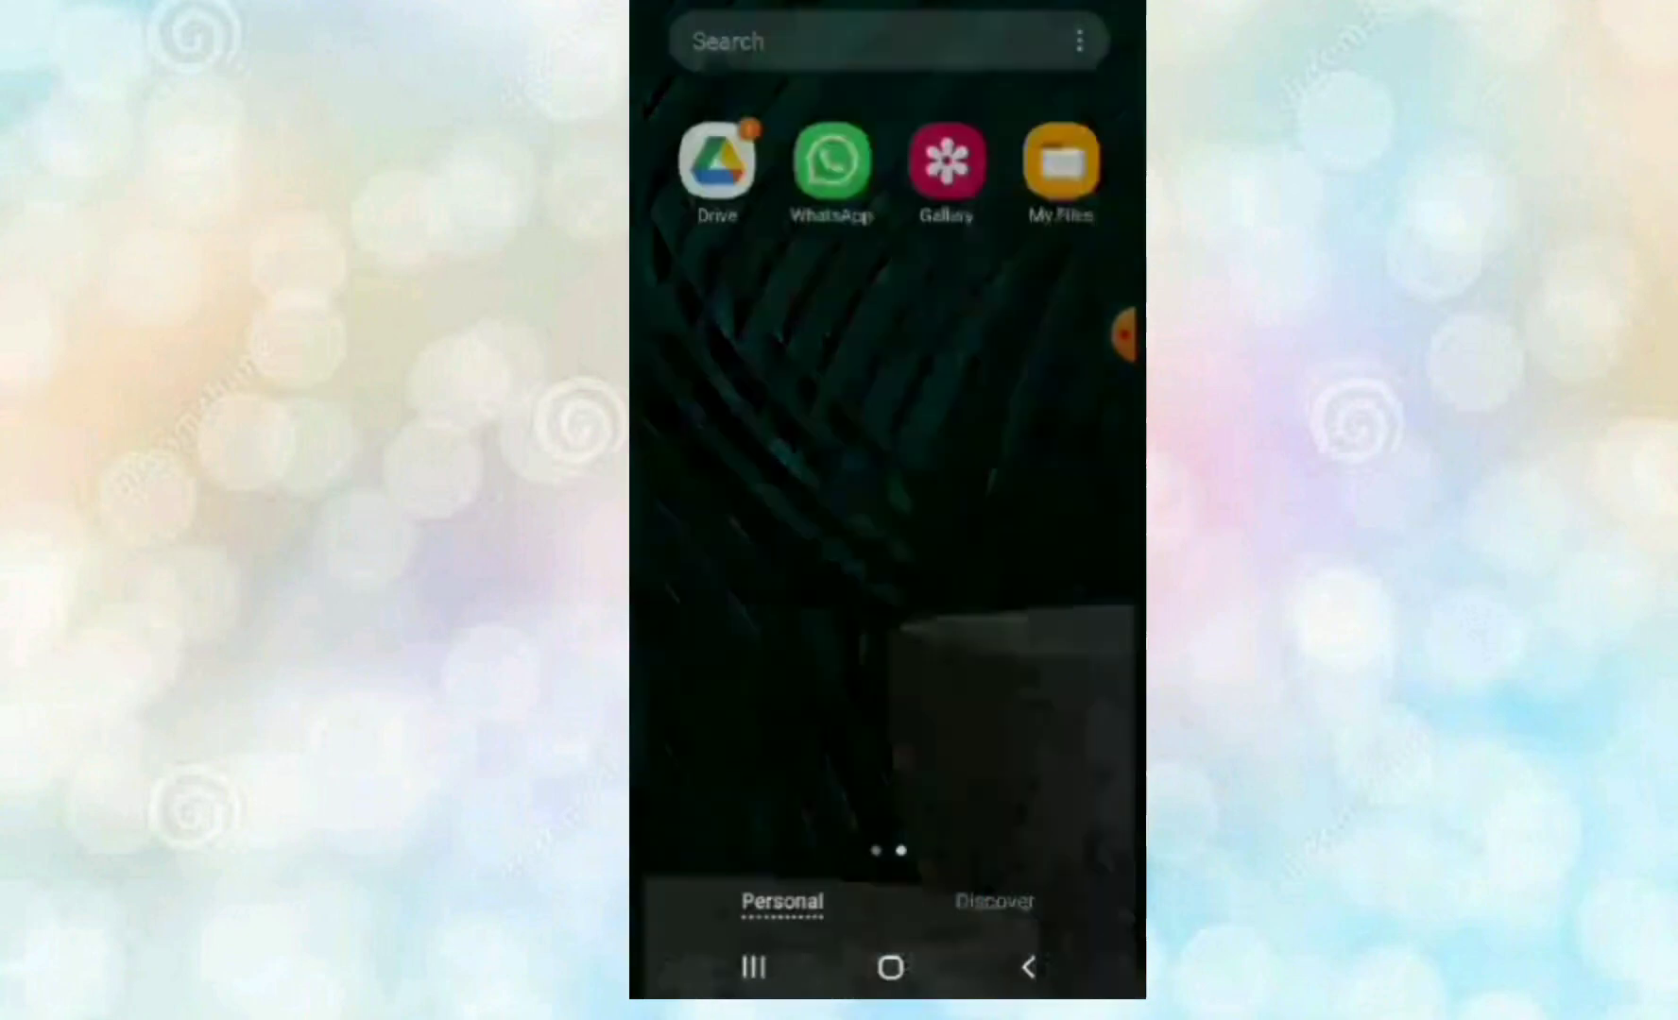
click(716, 150)
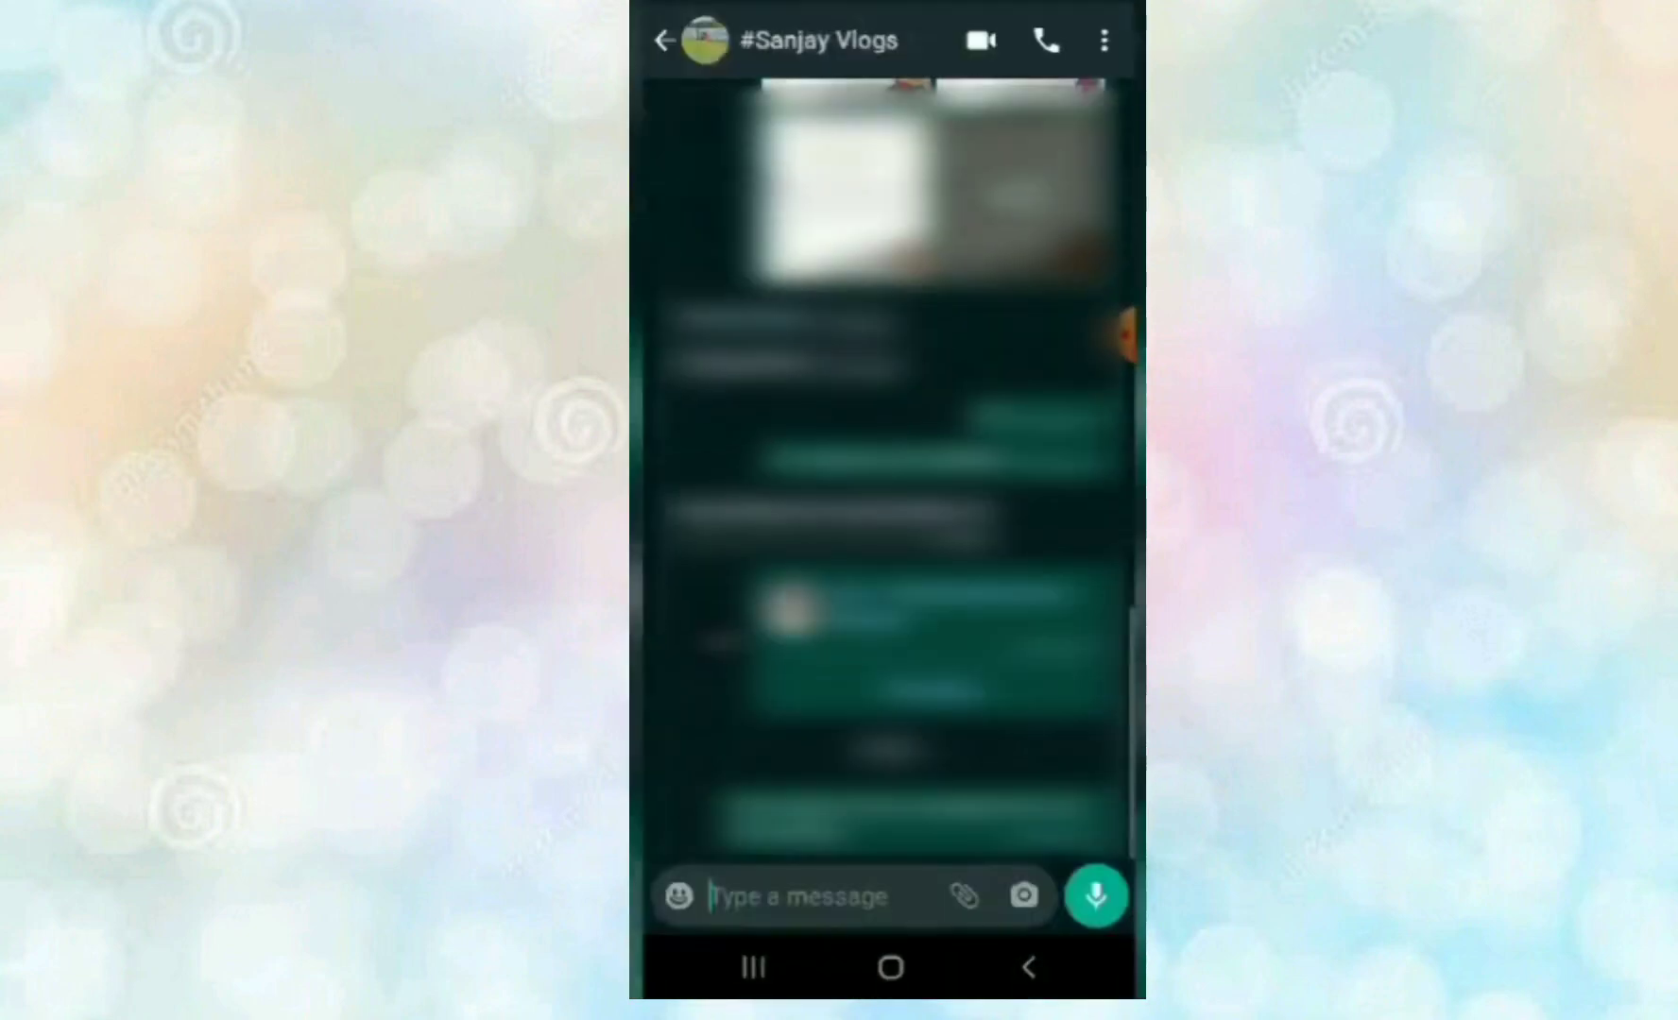
click(714, 895)
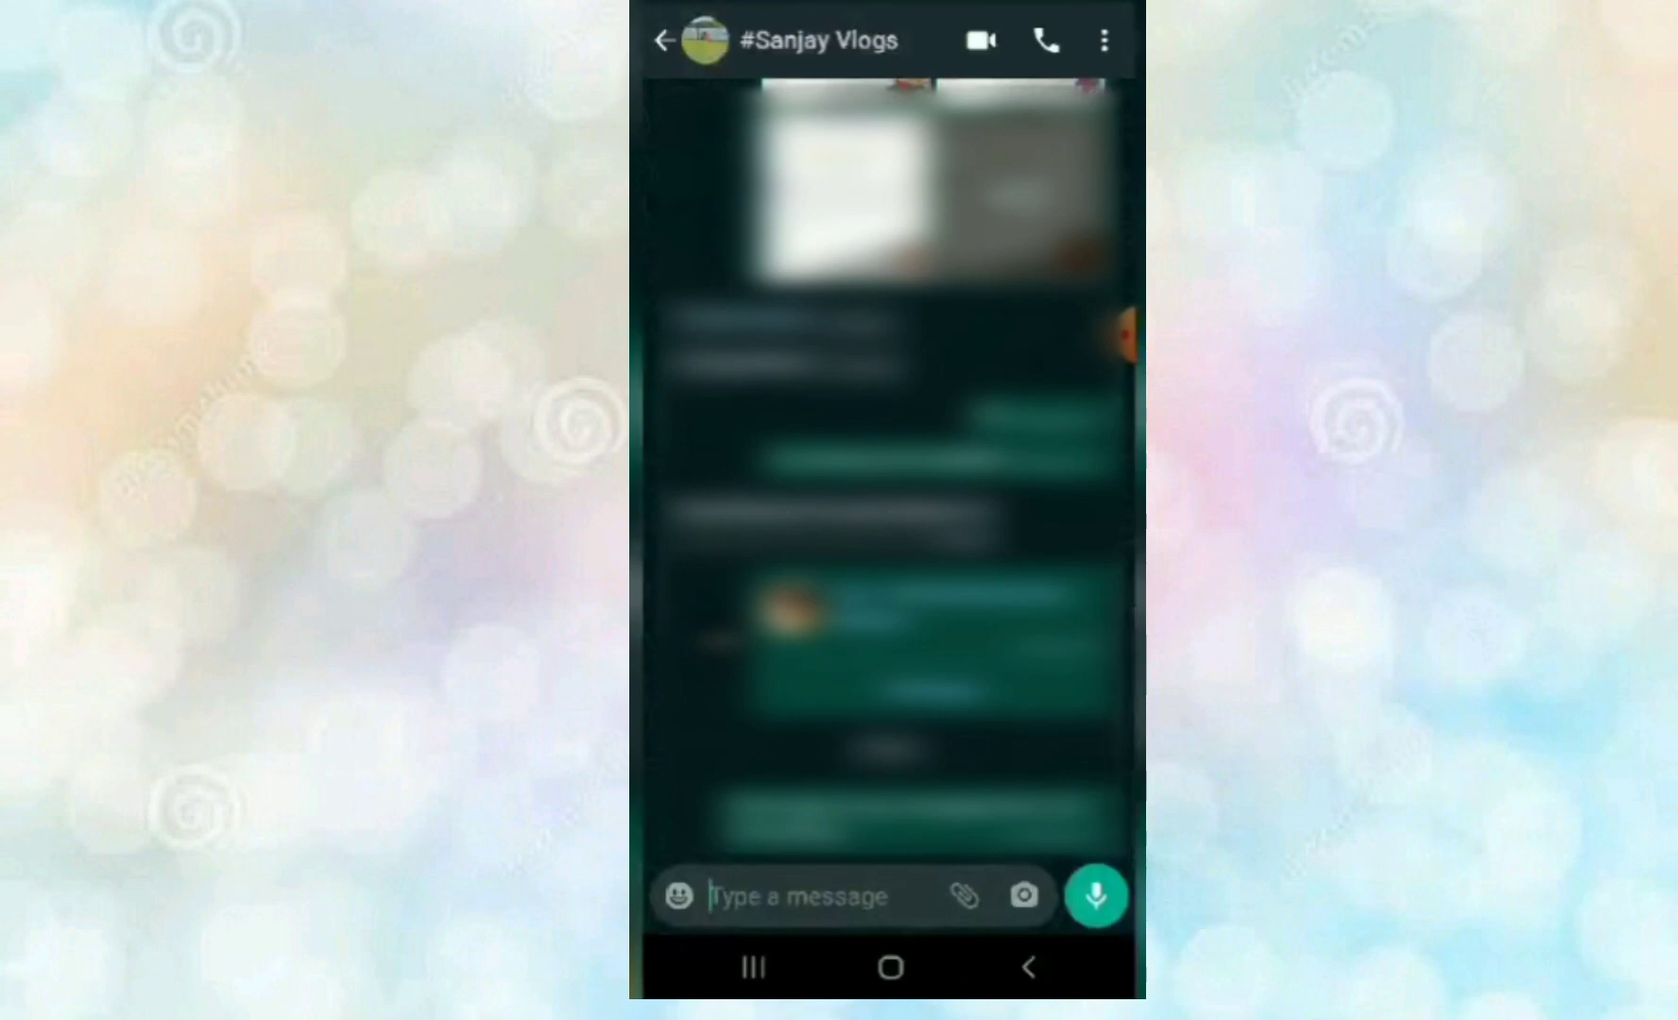
click(709, 928)
click(709, 835)
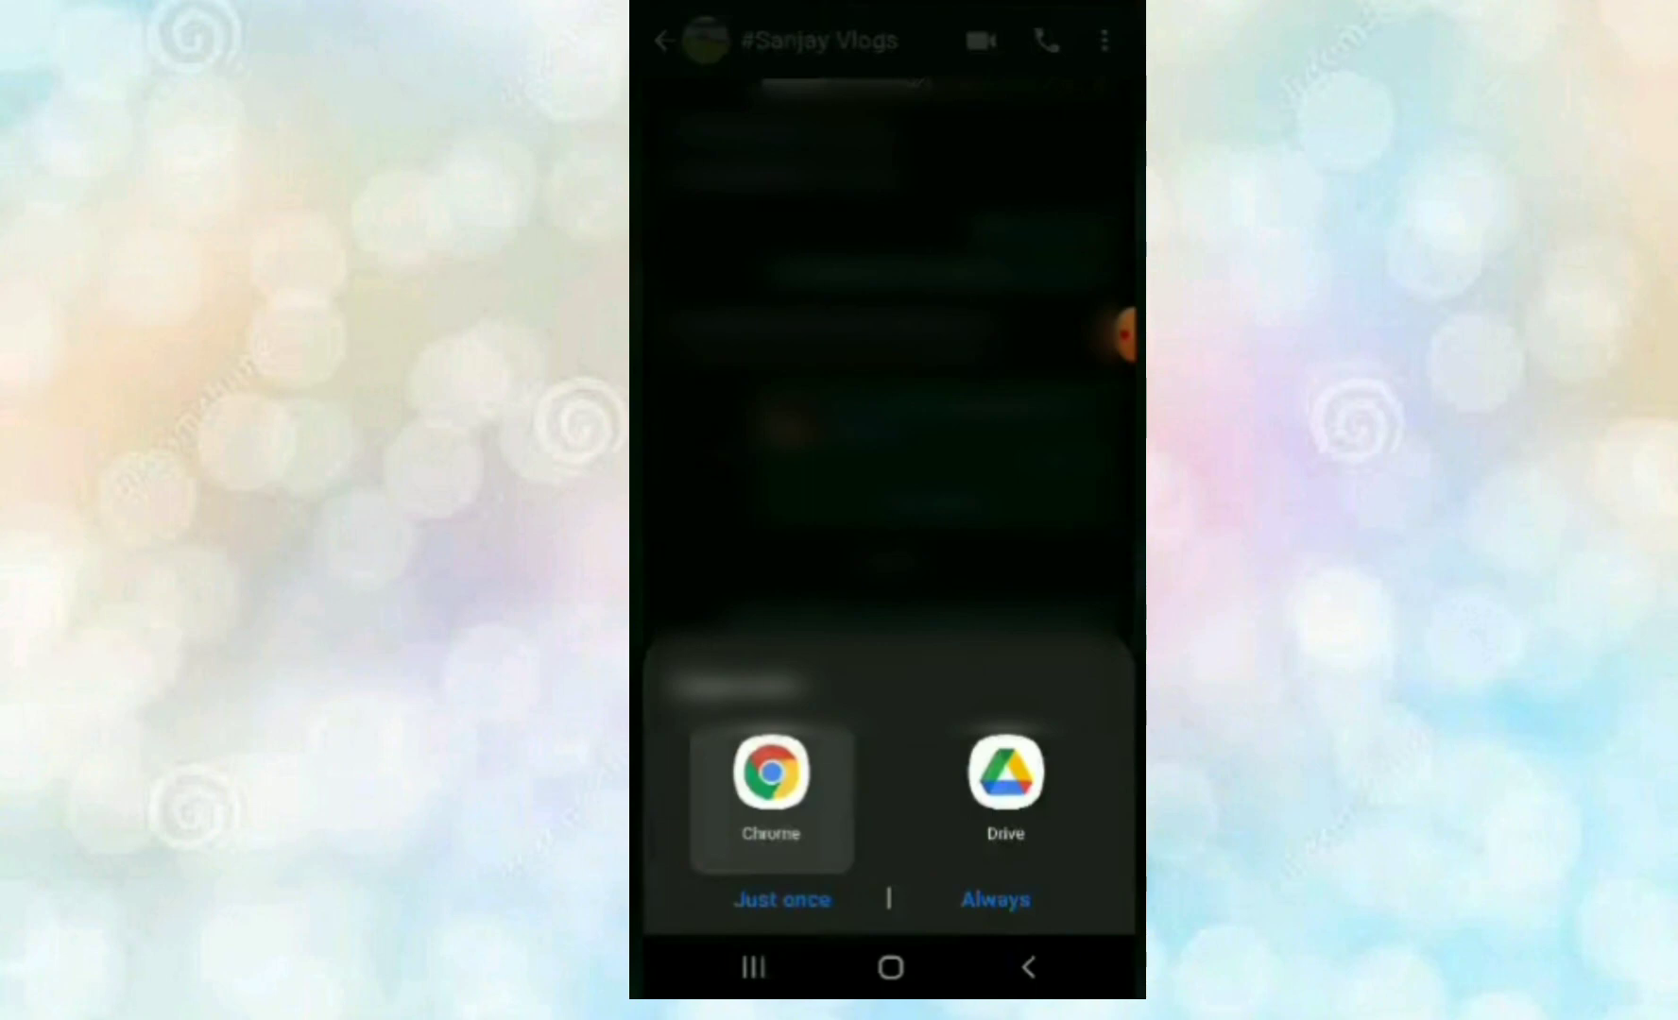
- Open the shared link with Drive, just once
click(1005, 785)
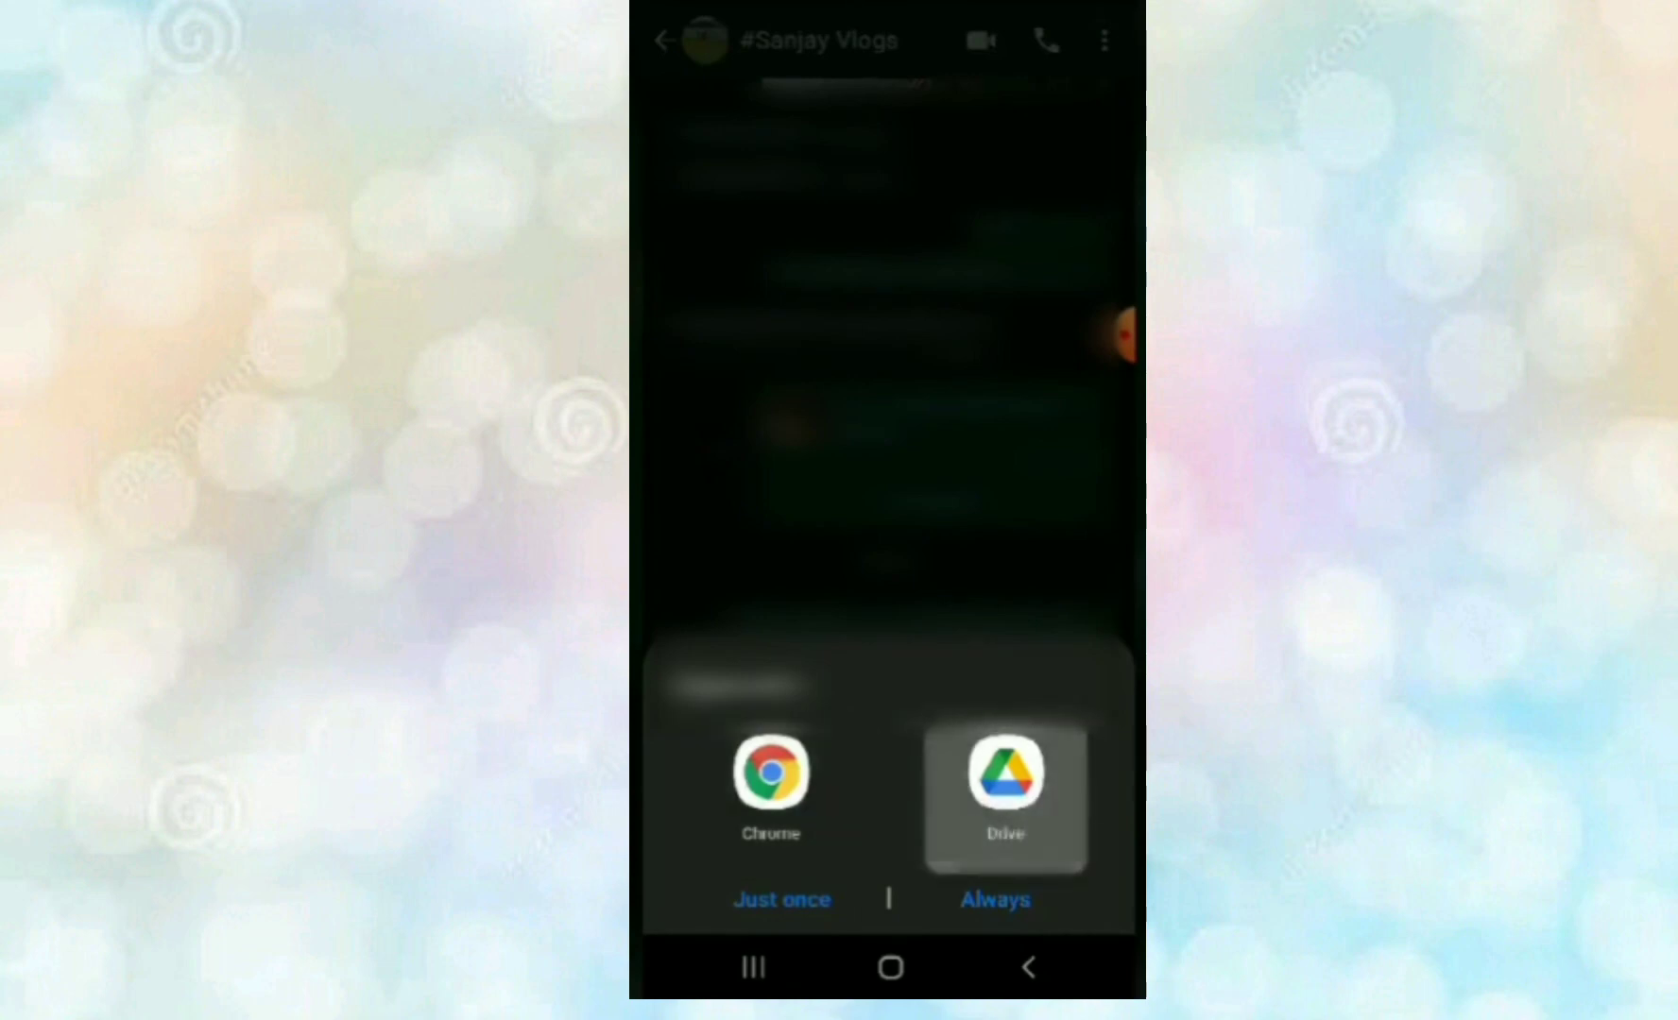
click(782, 899)
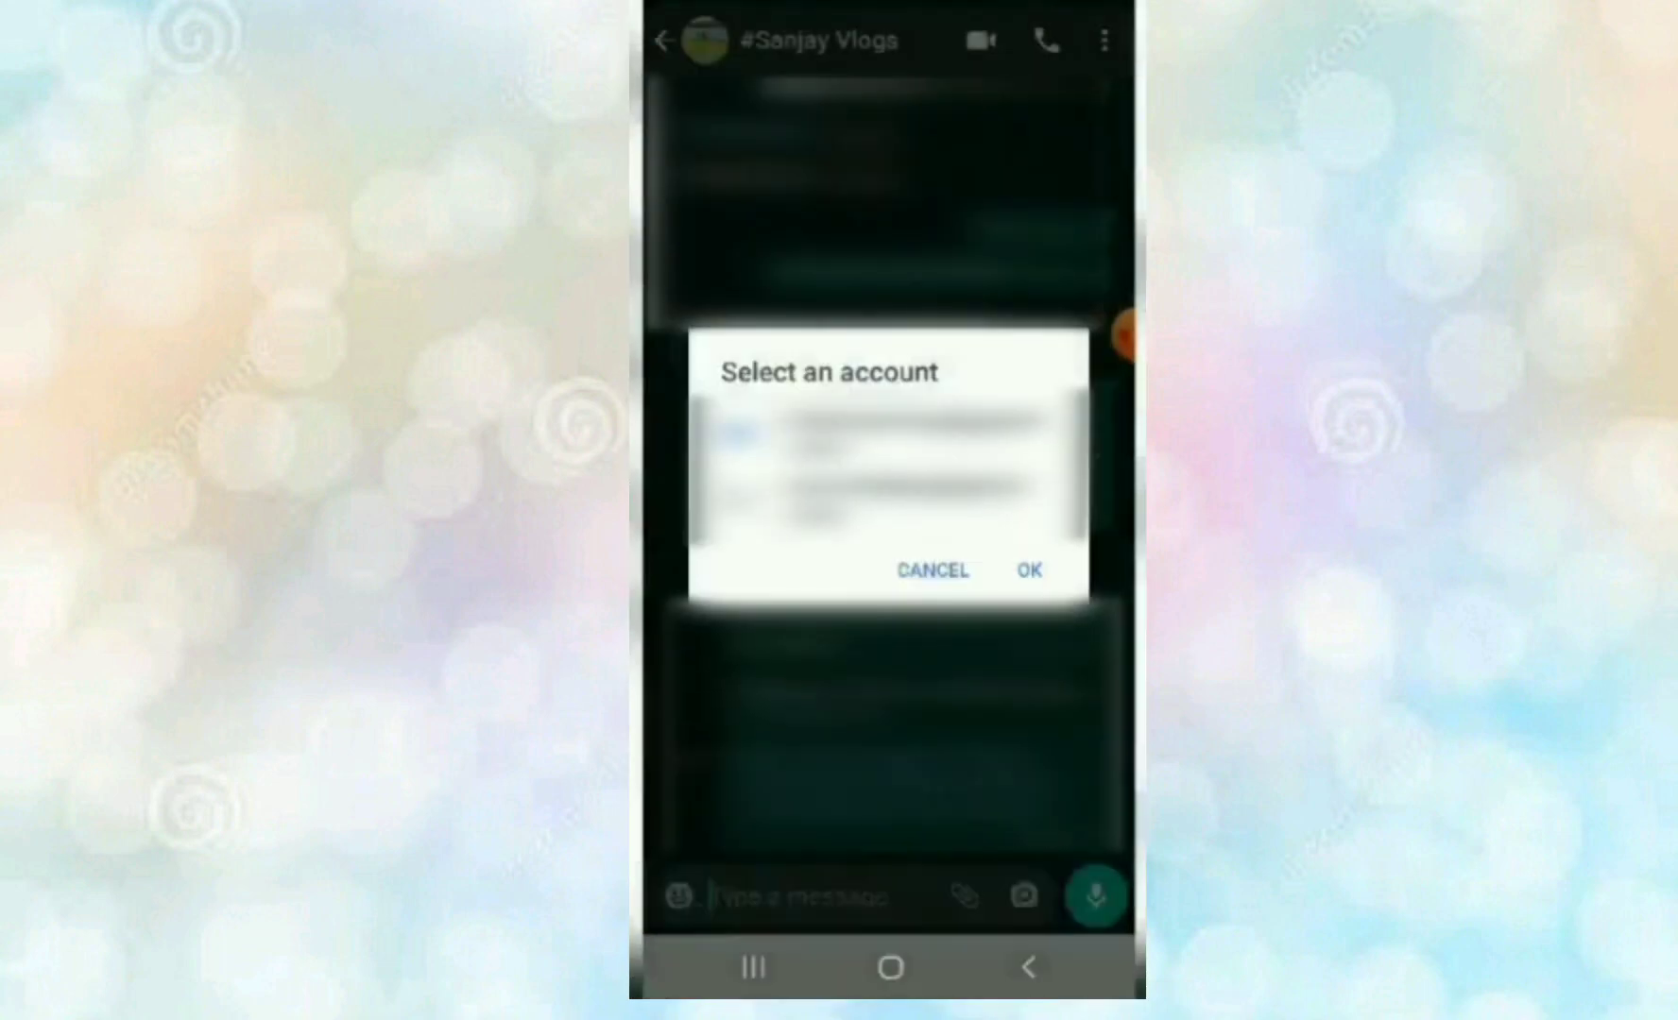